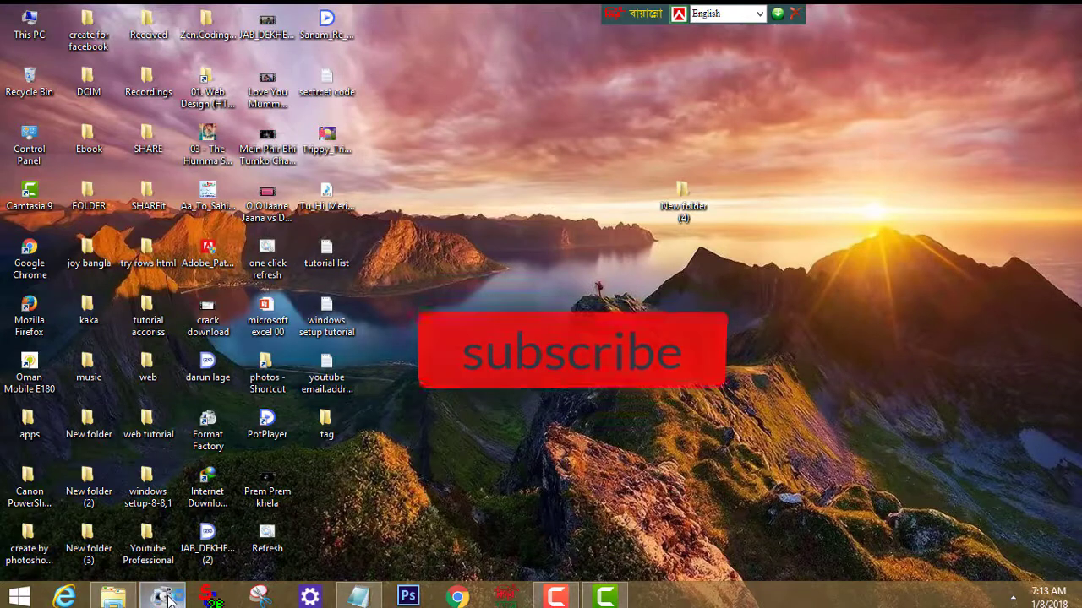
Step: Open FormatFactory and set up a picture conversion to the ICO format
click(168, 598)
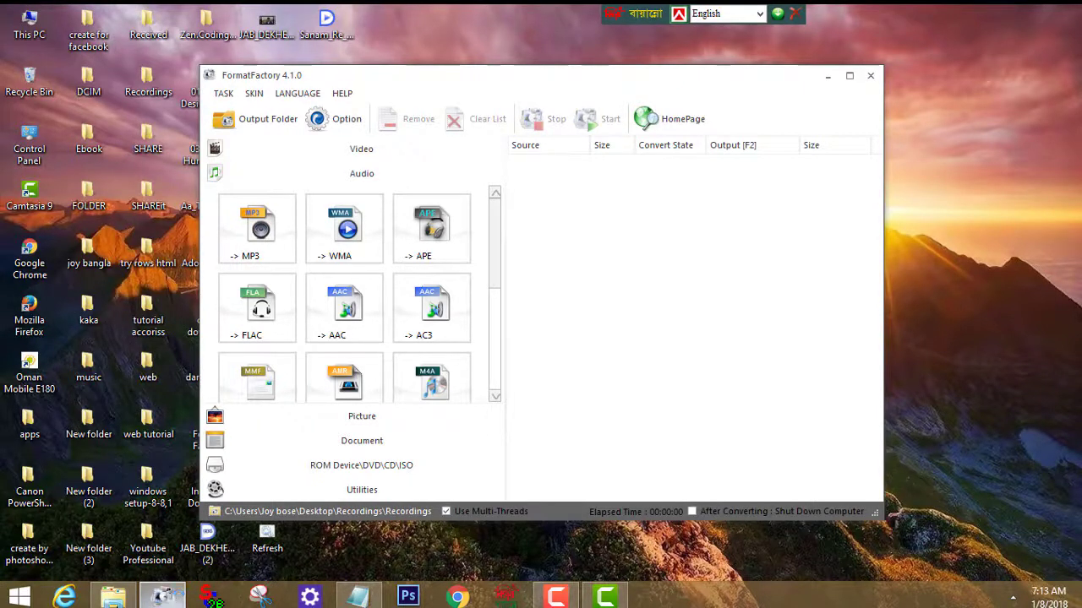
mouse_move(112, 597)
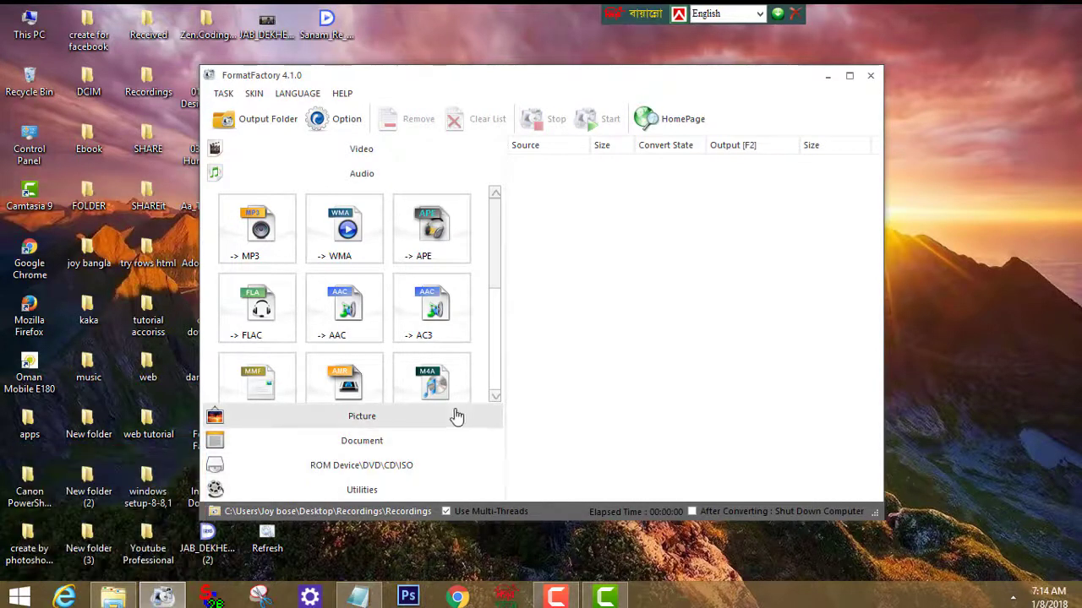
click(361, 417)
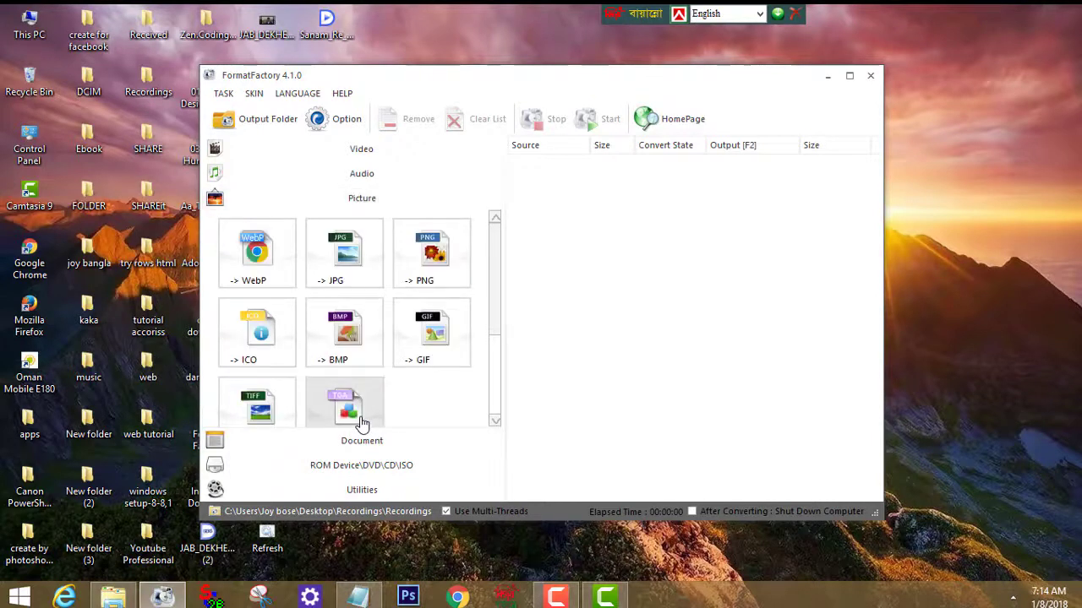
drag(491, 285, 480, 259)
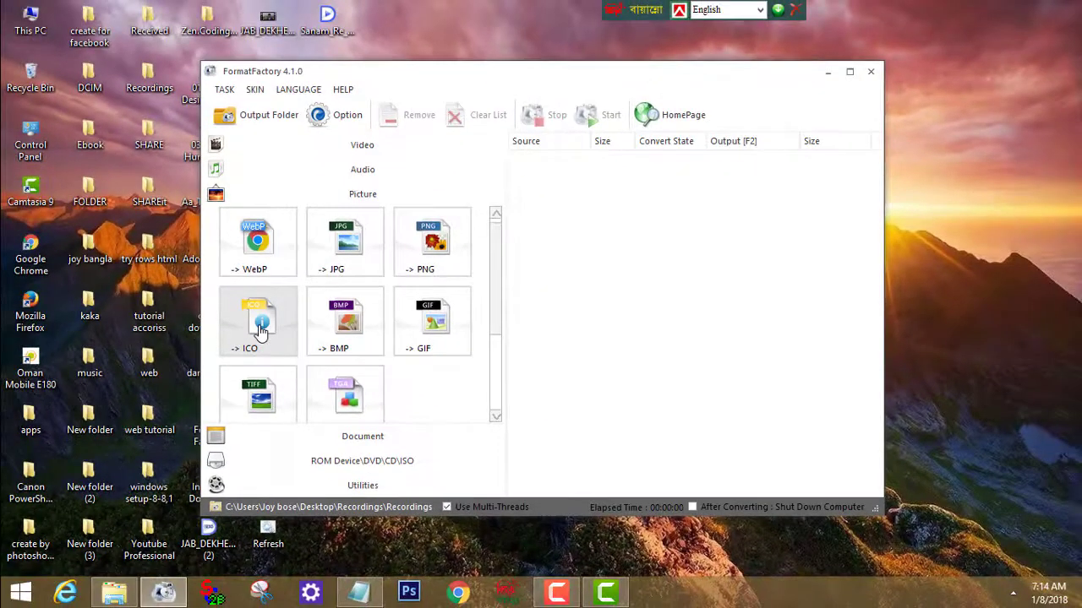
click(261, 332)
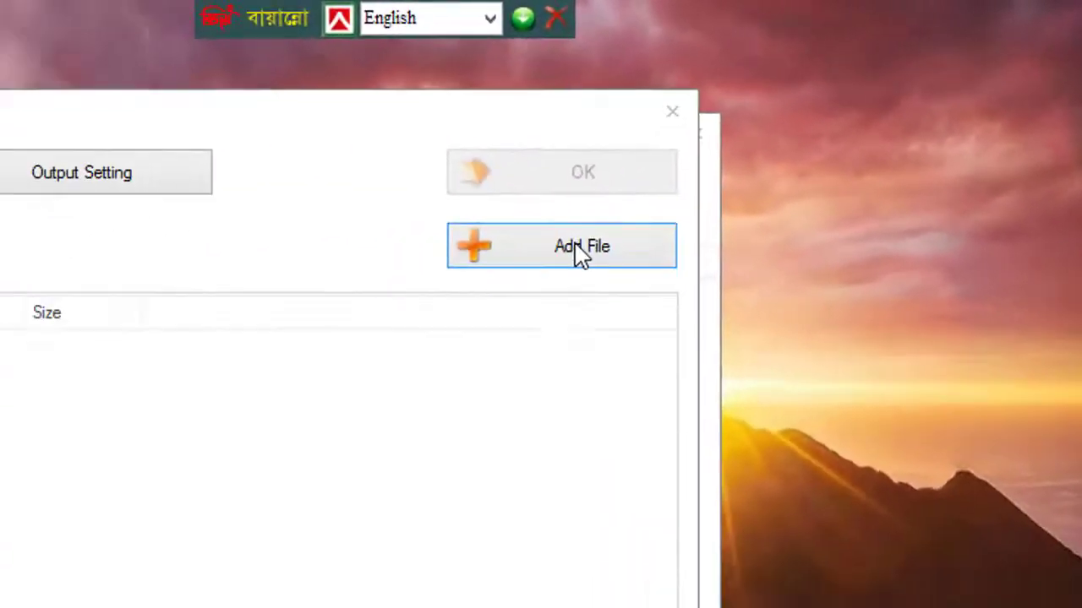
Step: Add the woman's portrait photo from the Documents folder as the source file of the ICO conversion
click(807, 134)
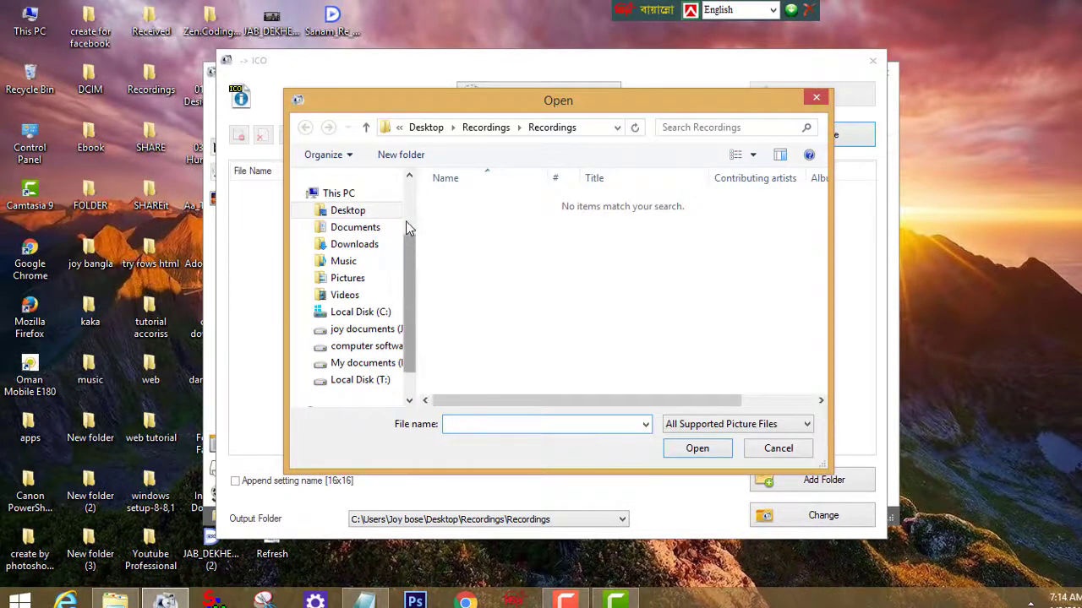
scroll(411, 224, up, 2)
drag(411, 207, 403, 262)
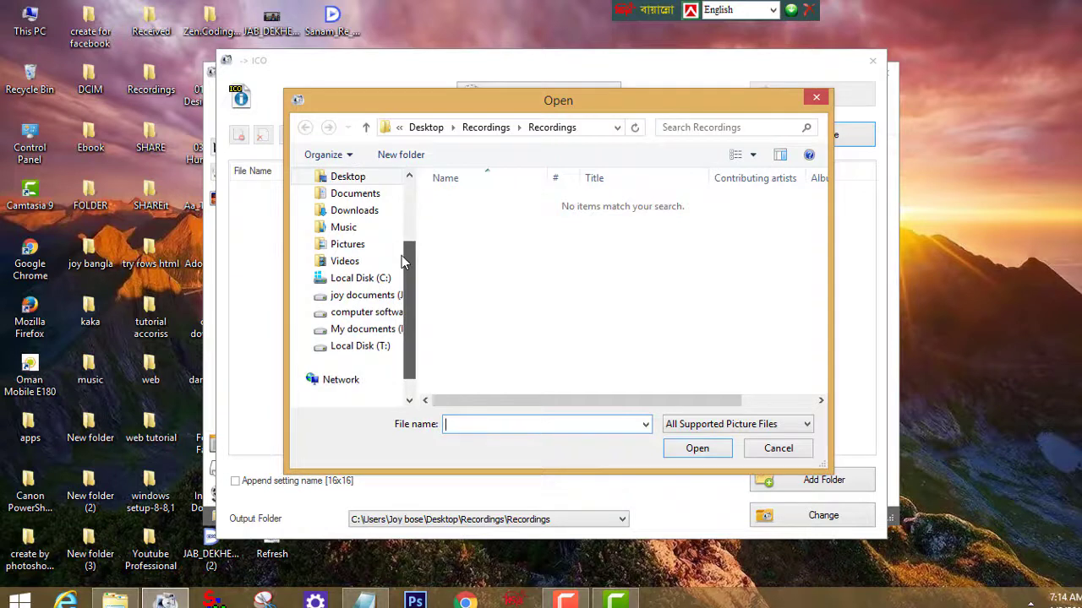
scroll(403, 257, up, 1)
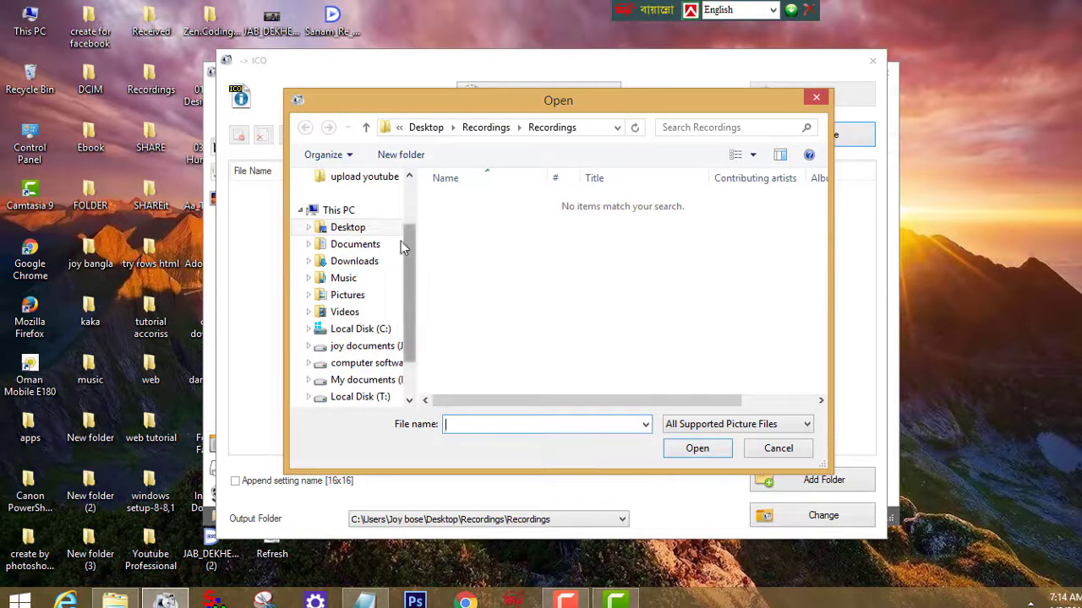
click(368, 230)
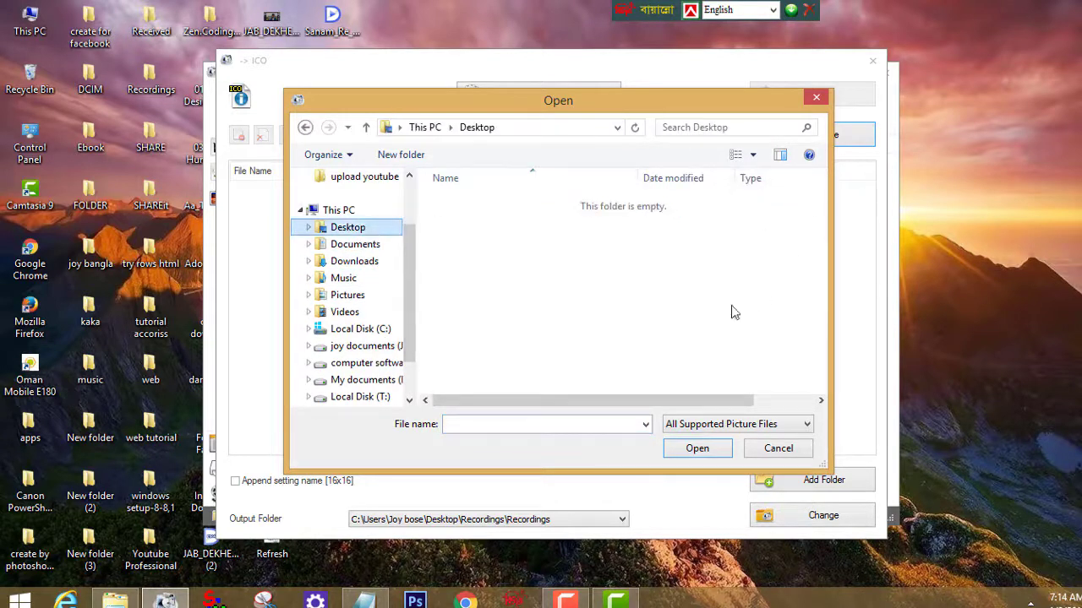
click(358, 245)
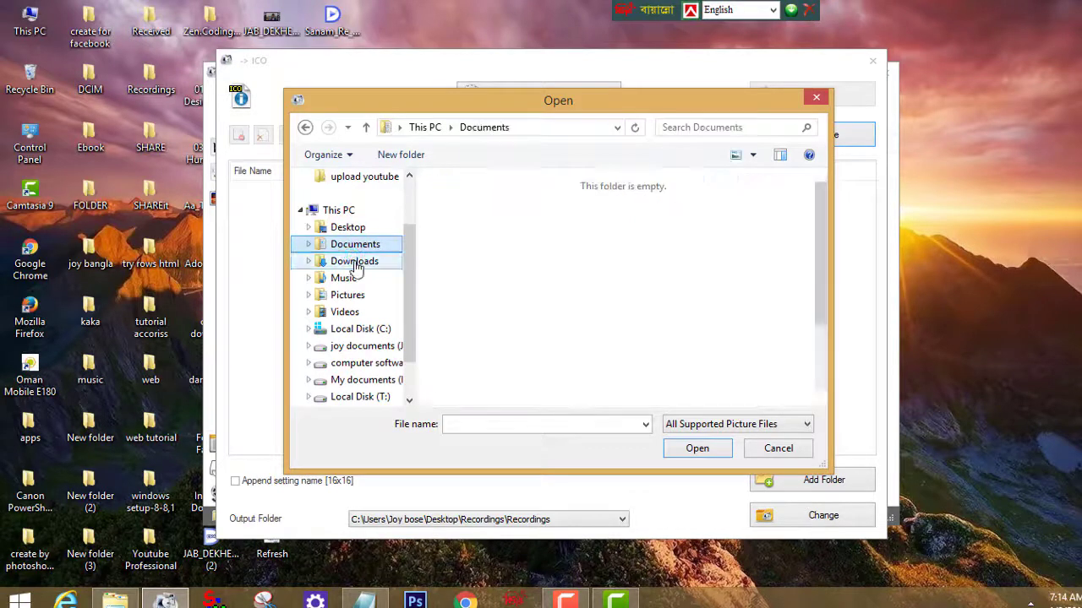
drag(823, 229, 804, 263)
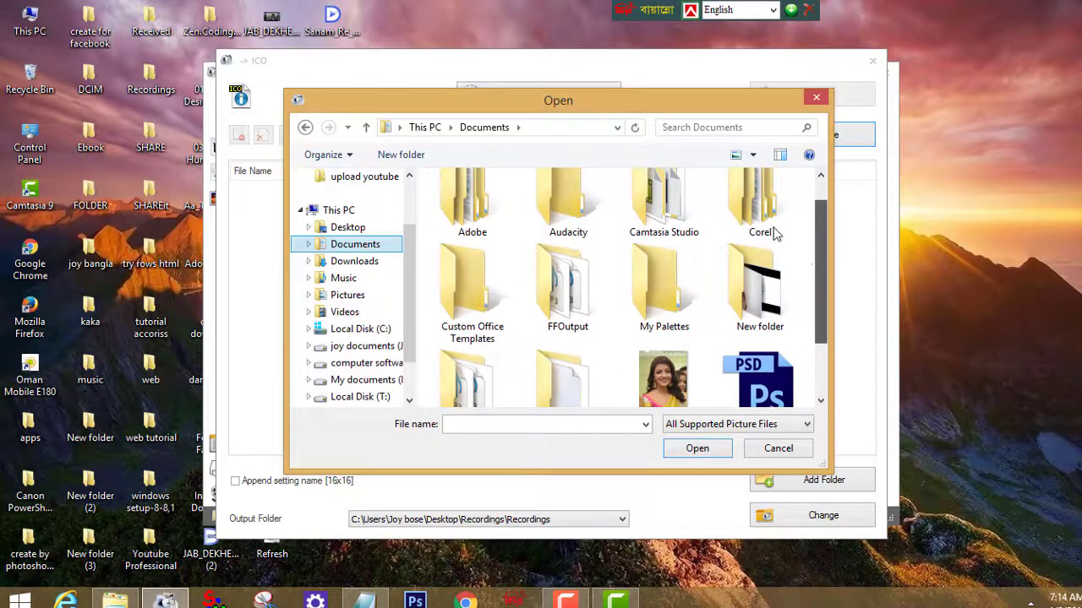
double_click(664, 207)
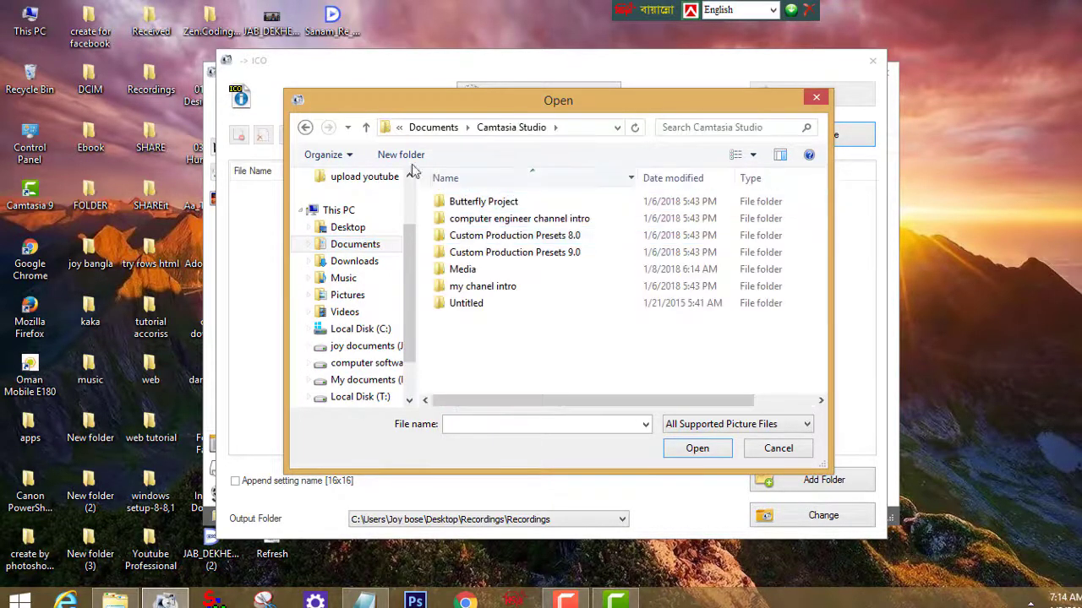
click(305, 128)
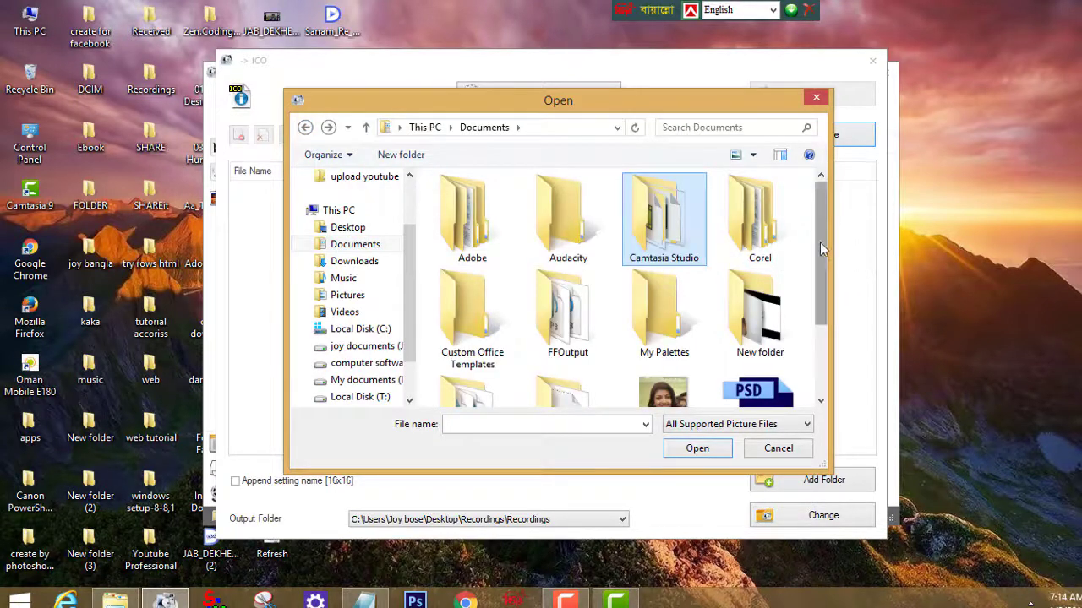
drag(820, 248, 822, 321)
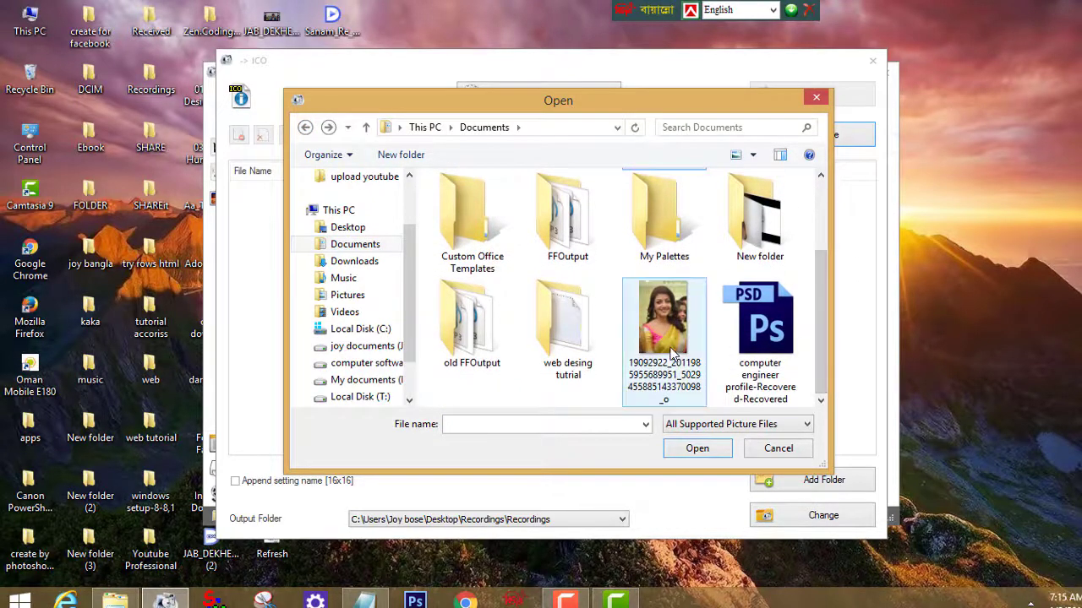
click(674, 353)
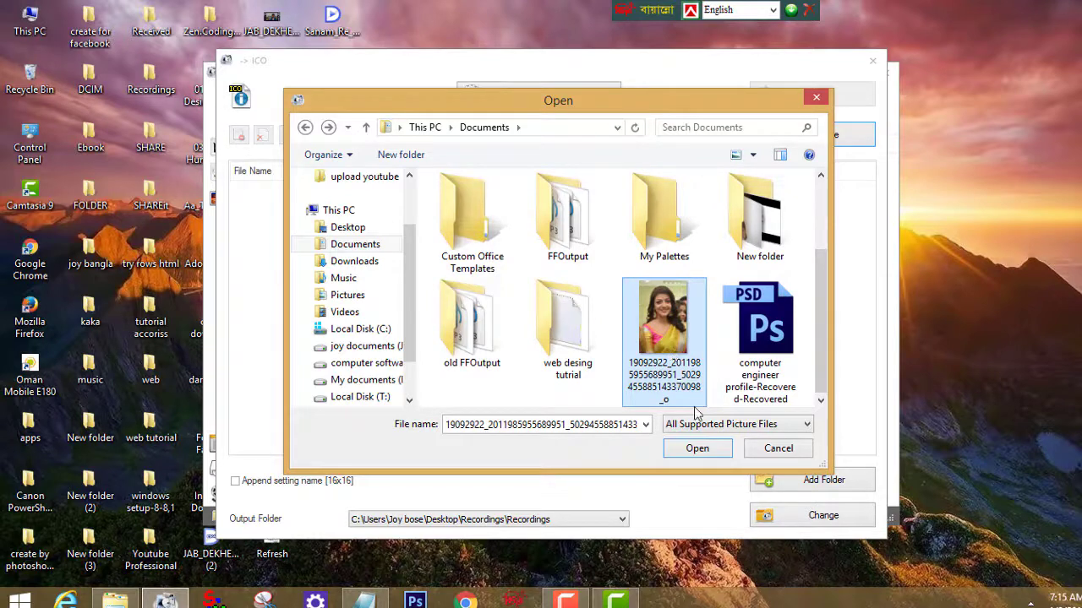
click(703, 449)
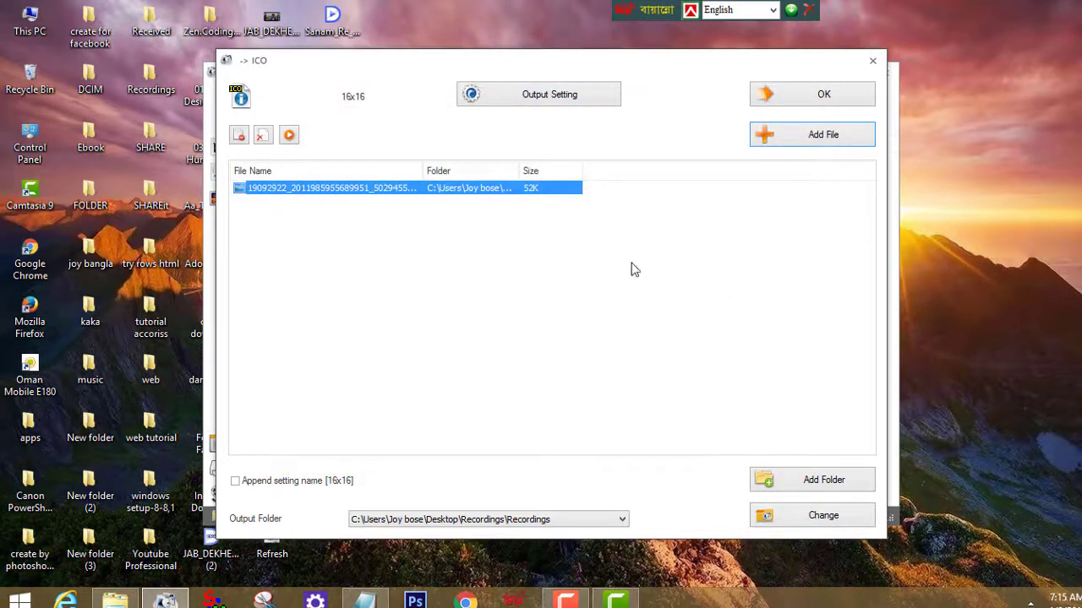
Step: Queue the portrait photo, run its conversion to ICO, and close FormatFactory
click(835, 102)
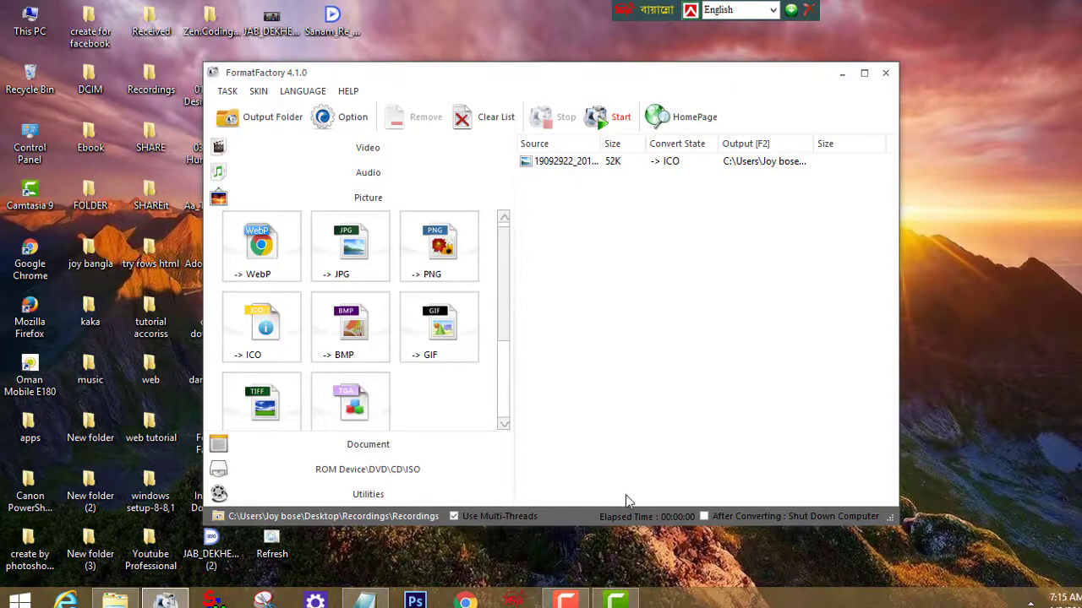
click(602, 163)
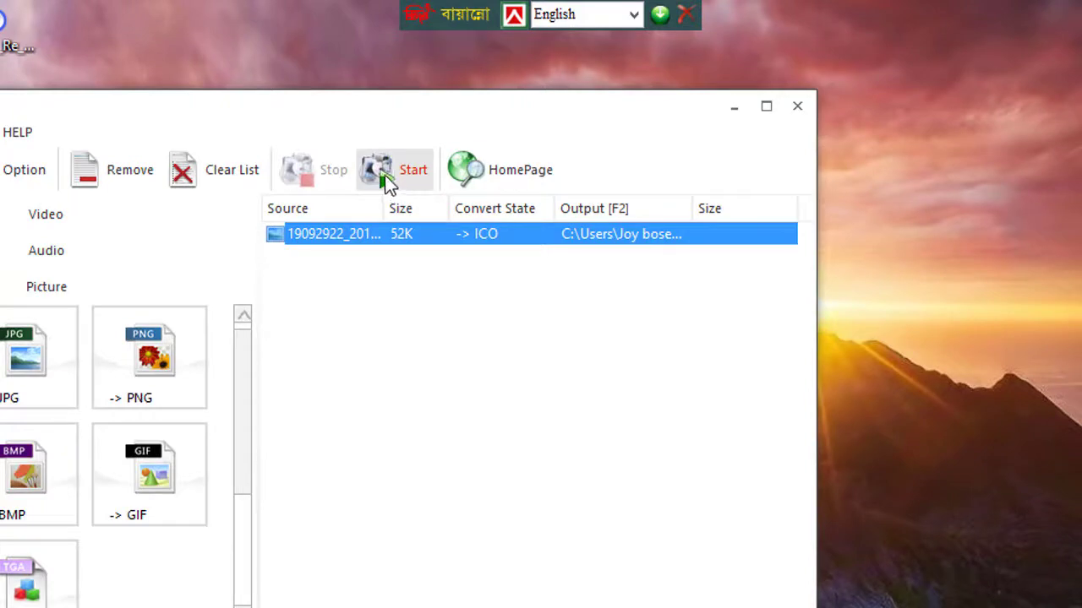
click(384, 175)
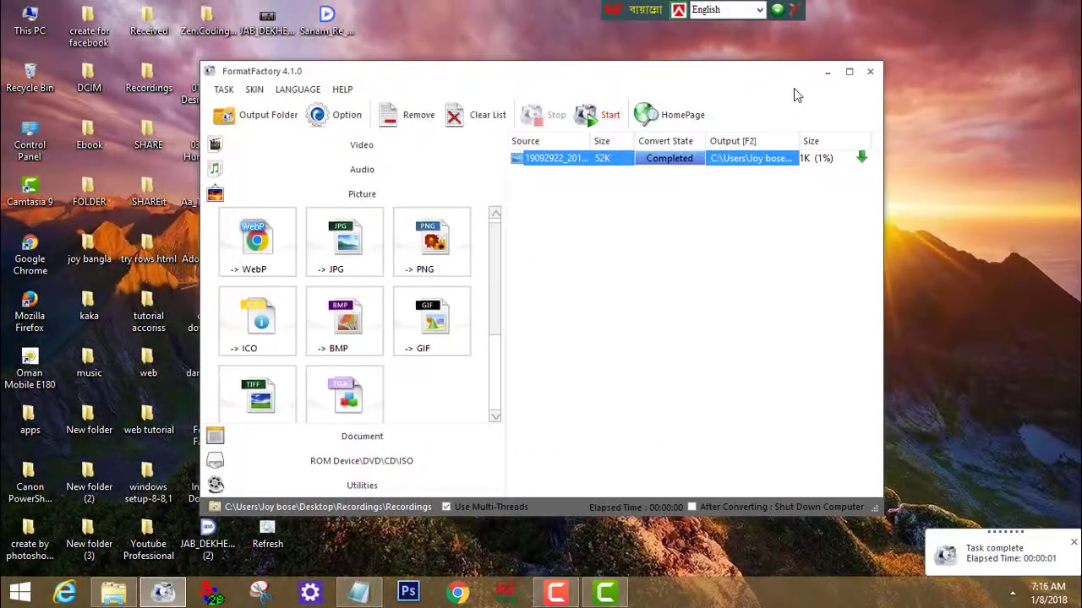
click(869, 71)
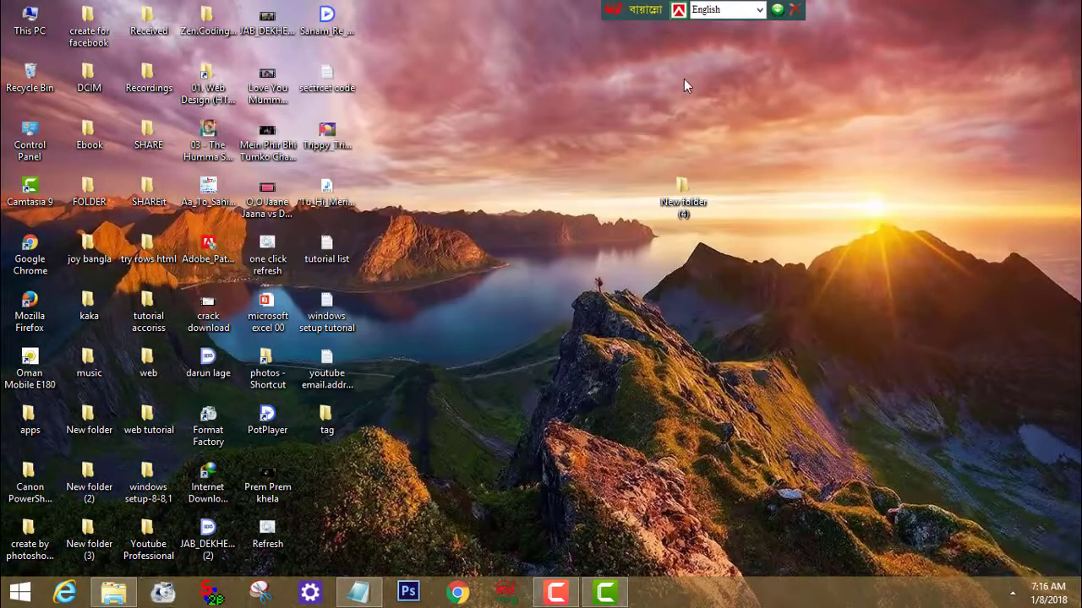
Step: Refresh the desktop and check the converted portrait icon in the inner Recordings folder inside the desktop's Recordings folder
right_click(592, 75)
click(617, 116)
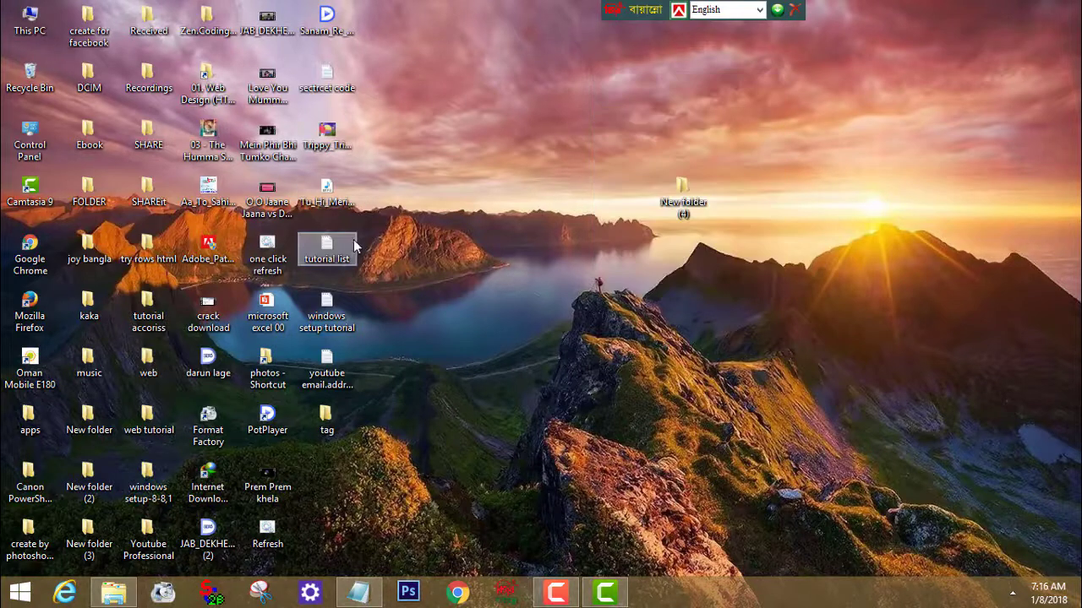
double_click(153, 85)
double_click(215, 168)
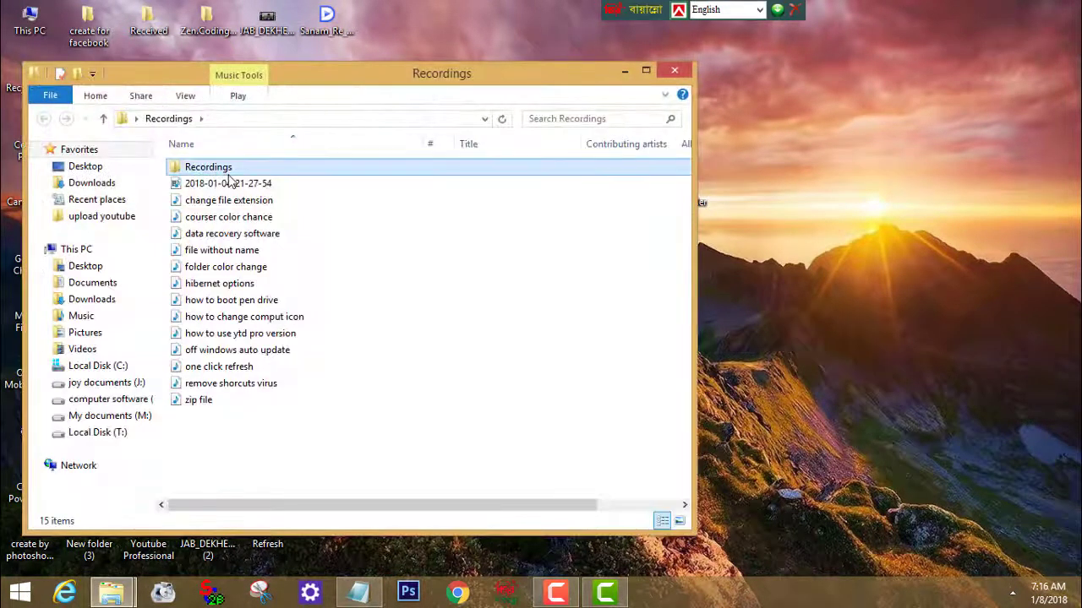
click(221, 196)
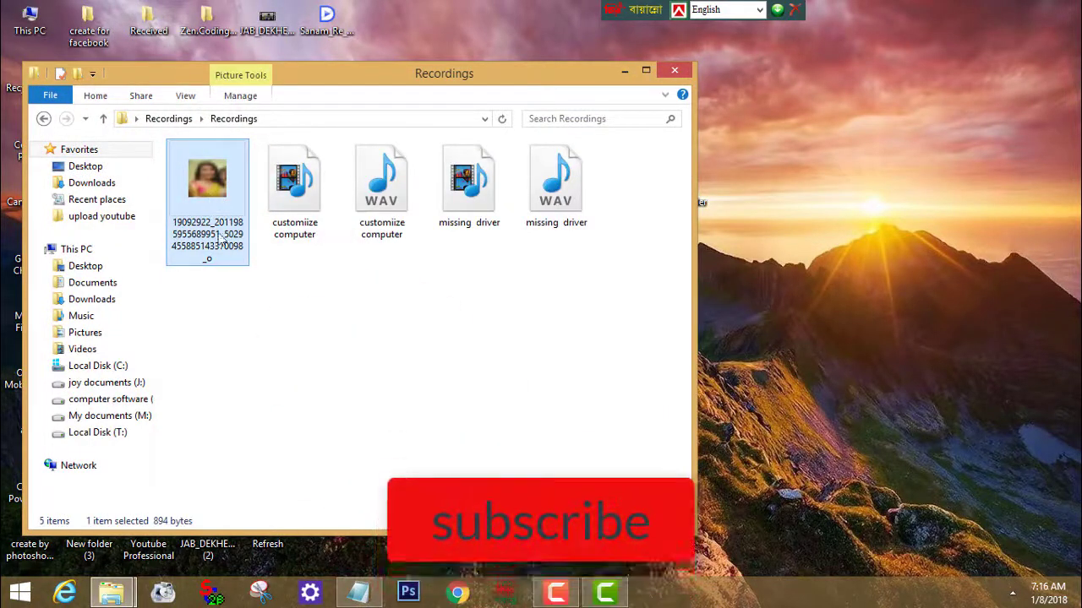
click(674, 70)
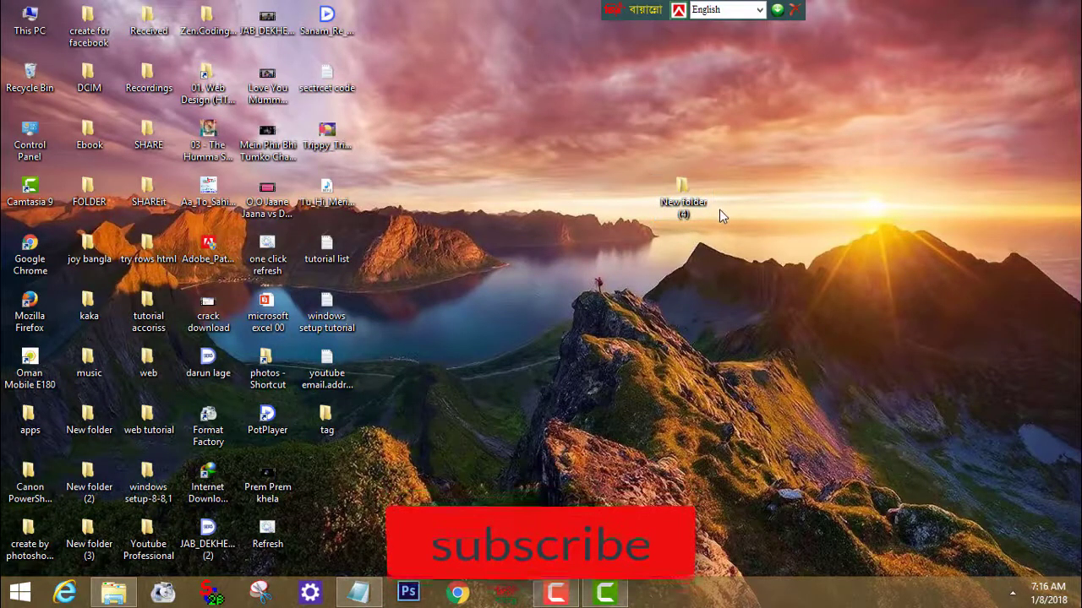
Step: Open the folder icon selection in the customization properties of the desktop's New folder (4)
right_click(672, 193)
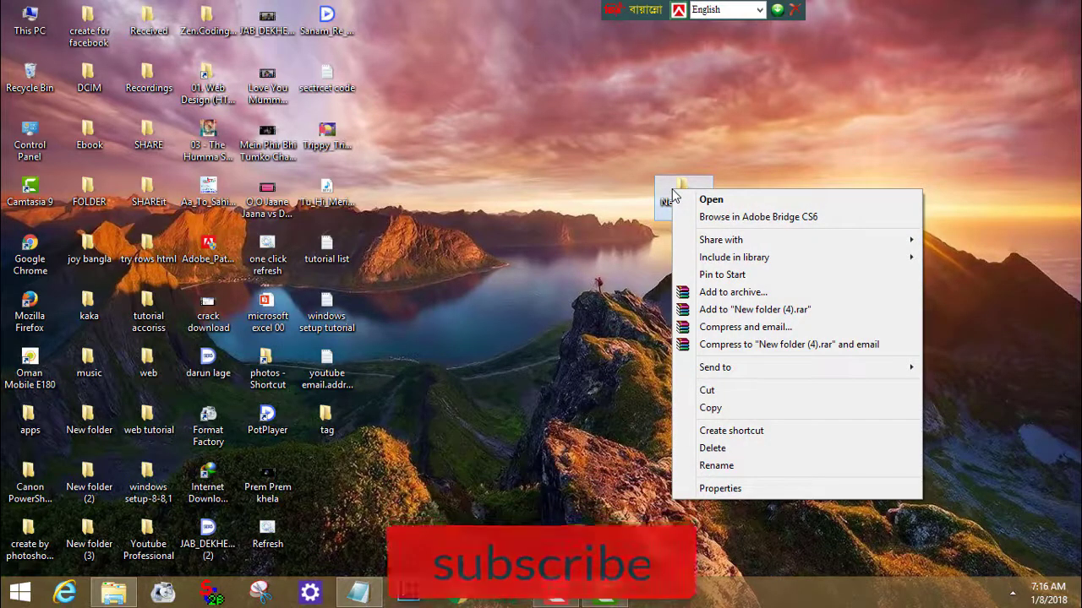
click(727, 489)
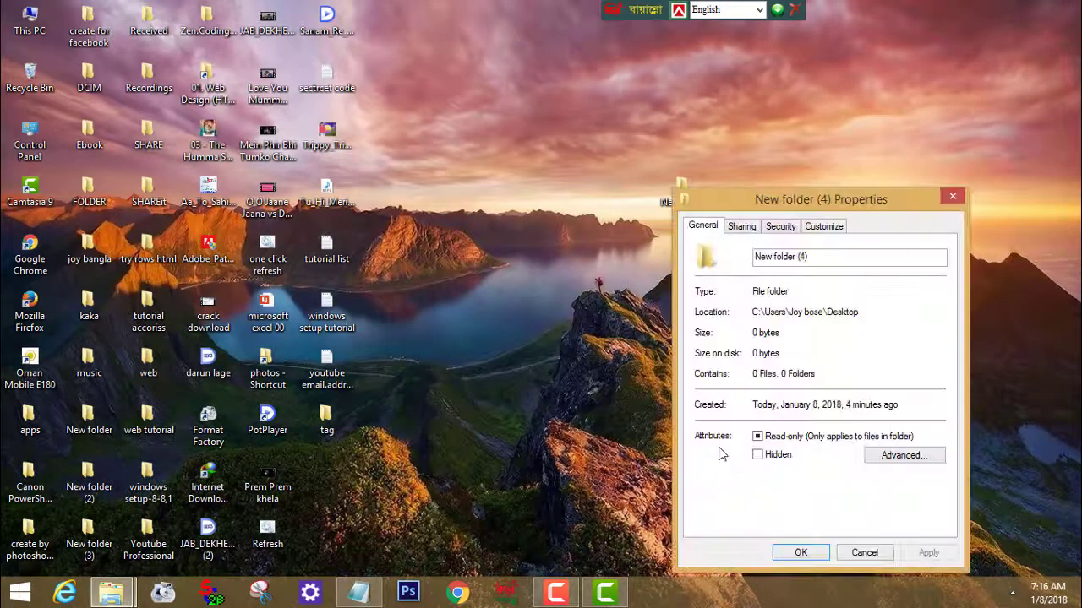
drag(811, 201, 527, 84)
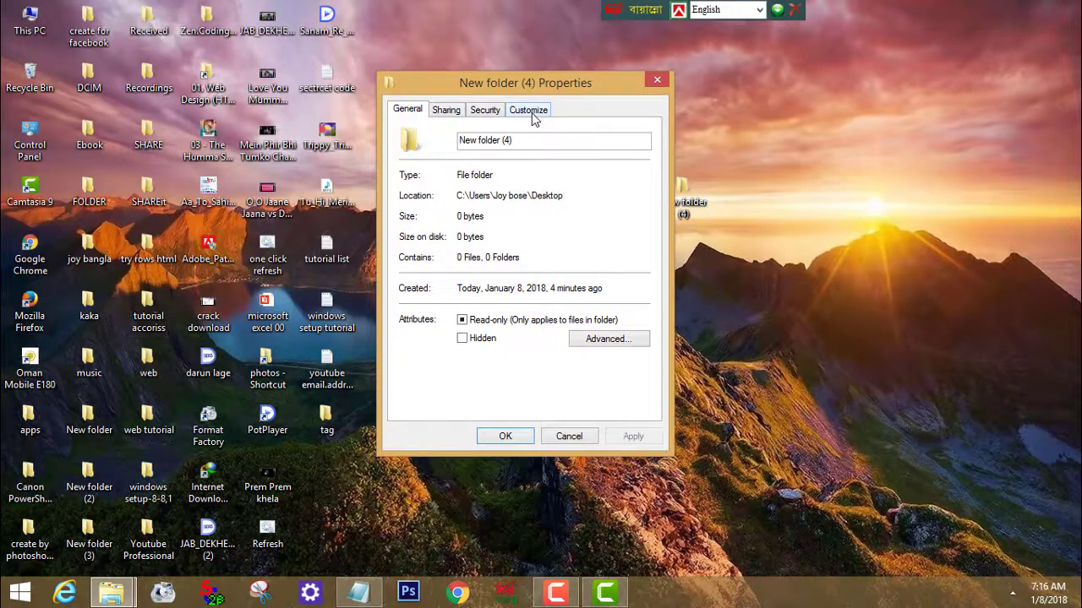
click(532, 115)
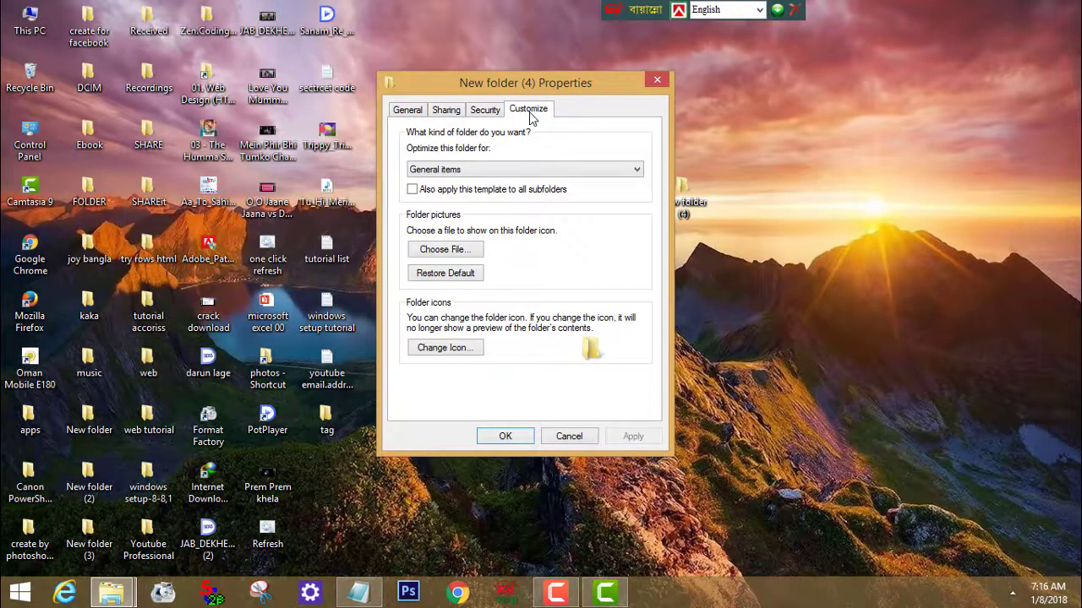
click(443, 353)
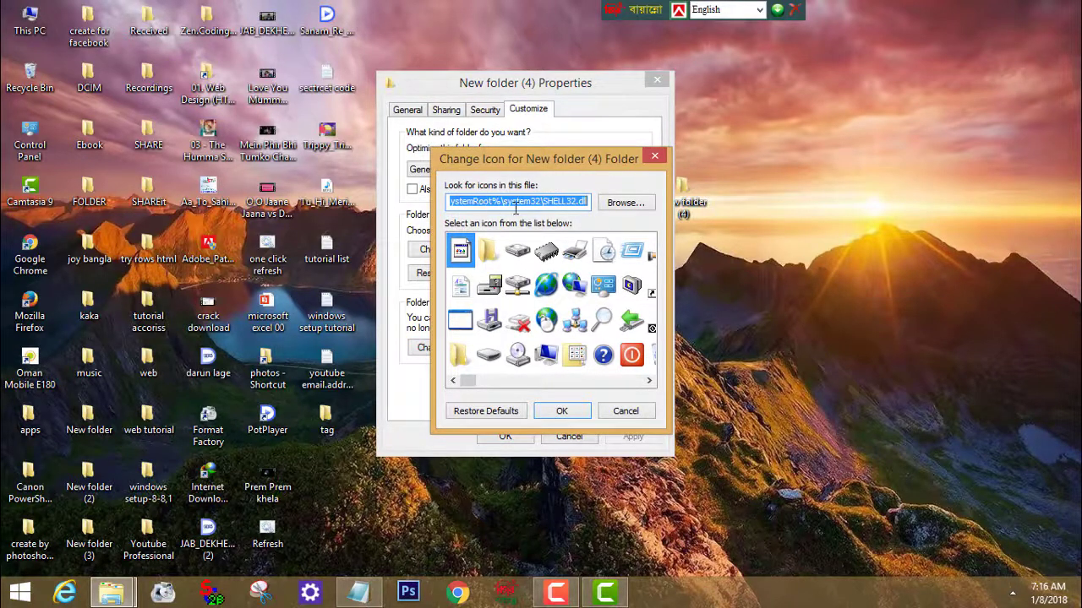
Step: Choose the converted portrait ICO from Desktop\Recordings\Recordings as the icon for New folder (4)
click(626, 206)
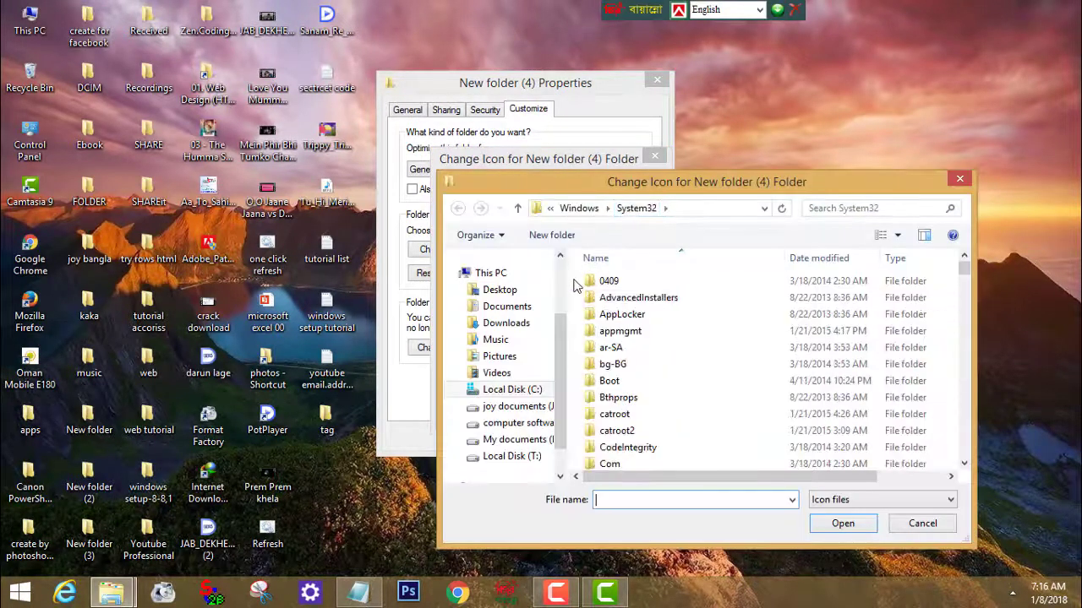
scroll(553, 279, up, 3)
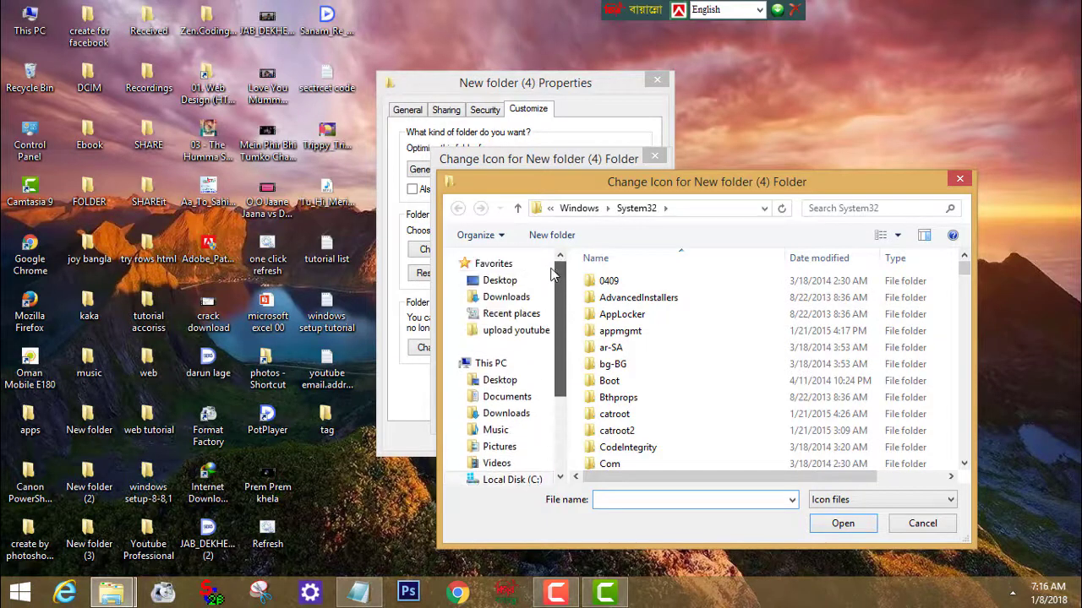
drag(558, 282, 564, 347)
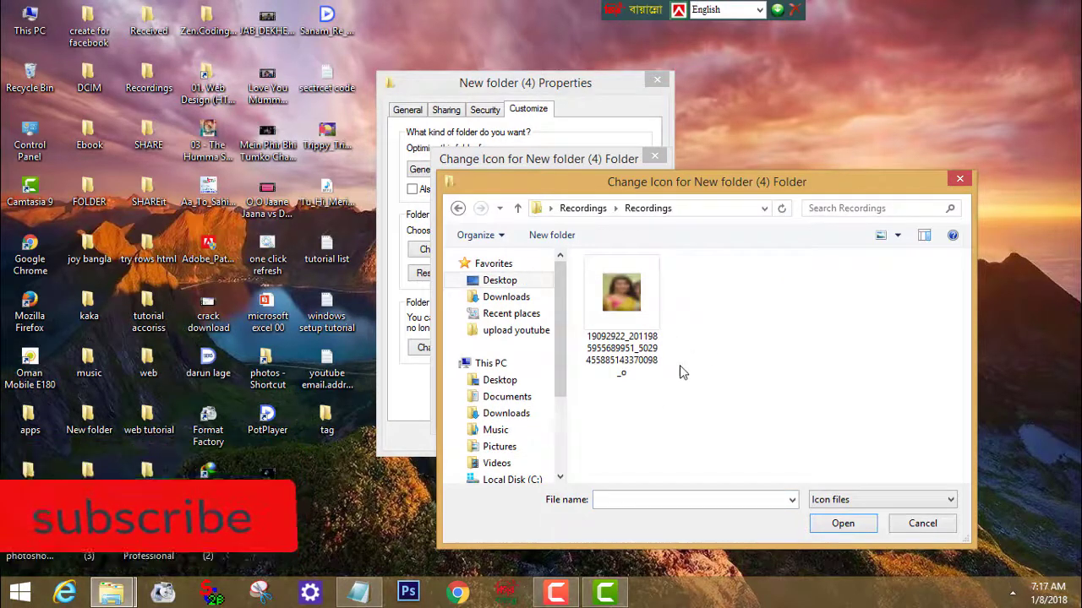
click(636, 336)
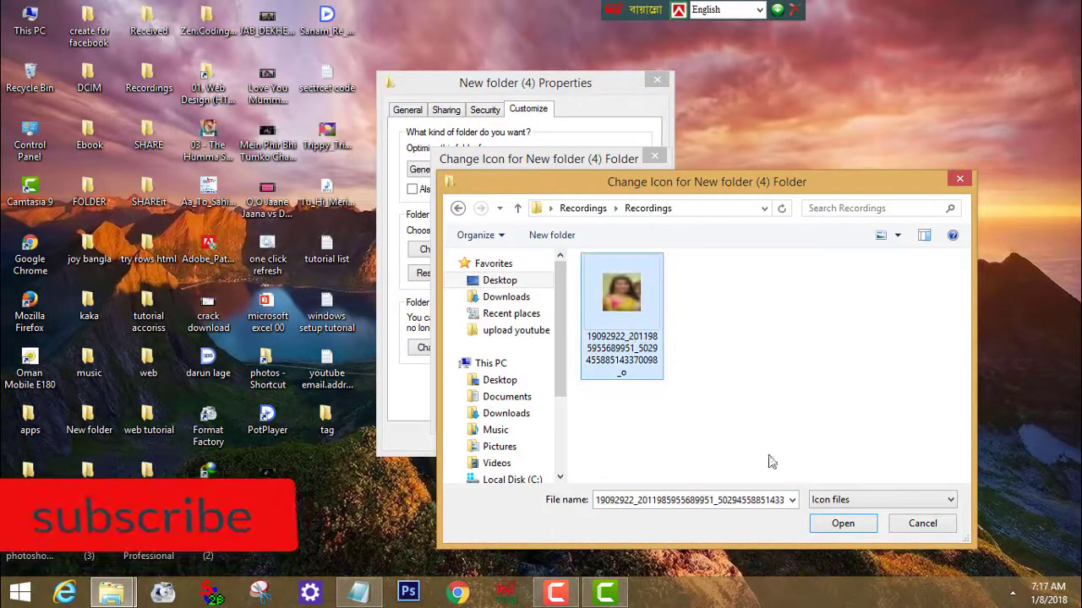
click(840, 524)
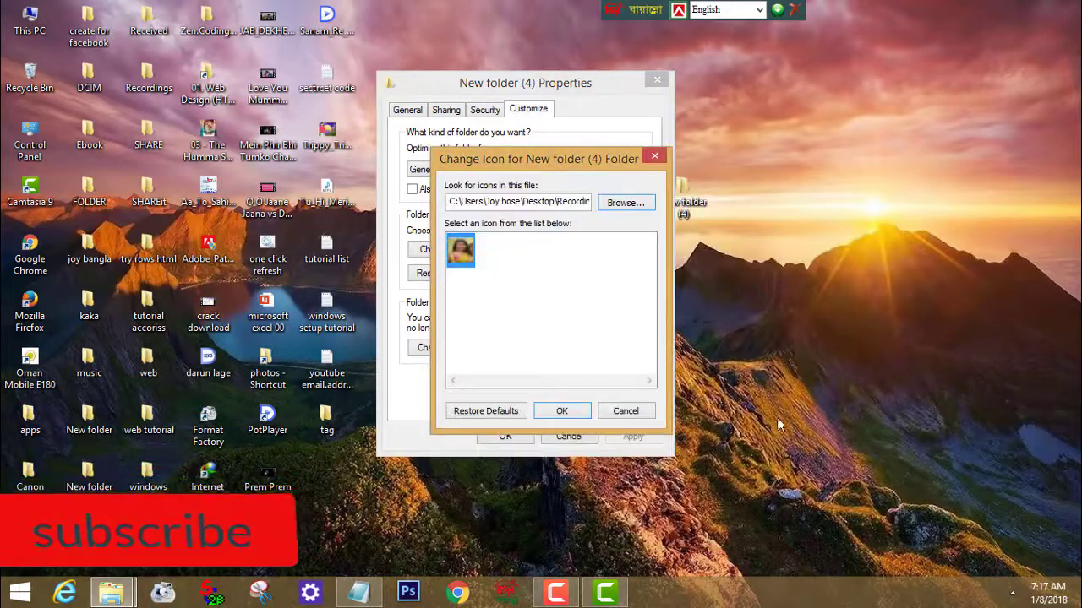
click(560, 411)
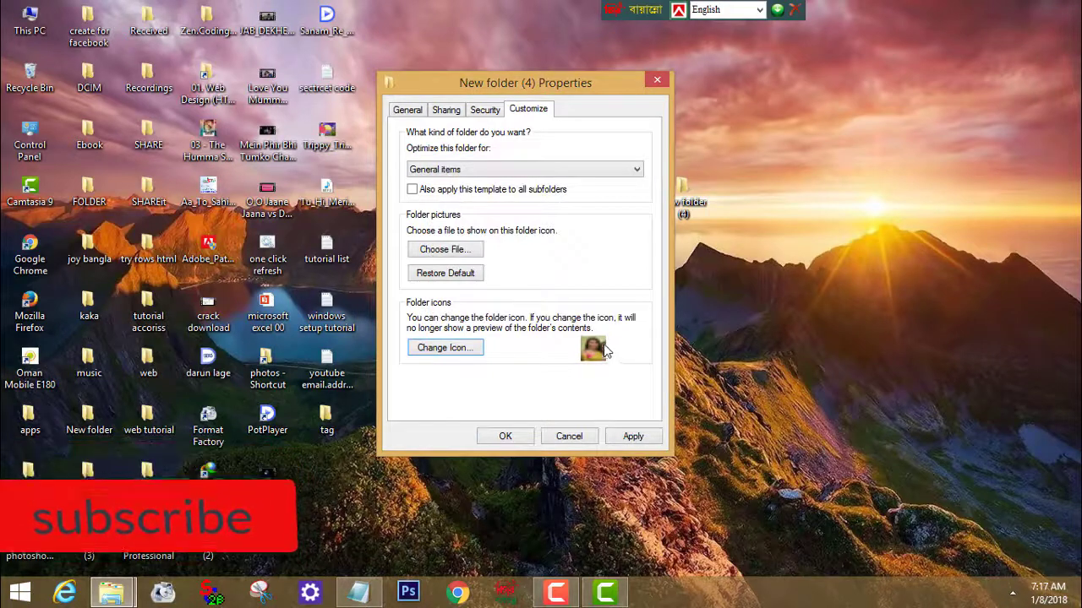
Step: Apply the chosen portrait icon to New folder (4) and close its properties
click(633, 437)
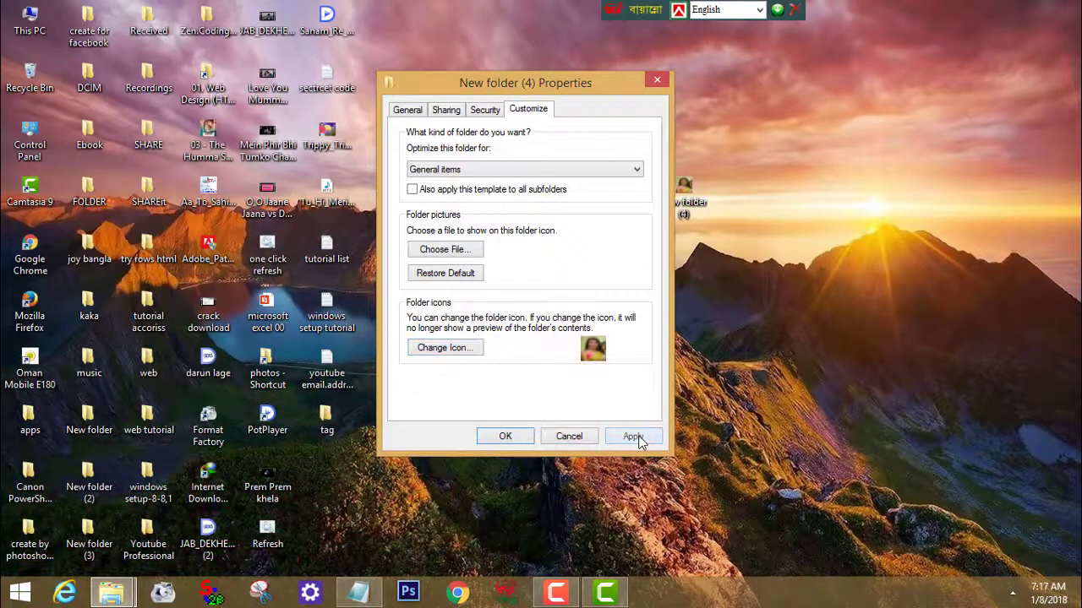
click(505, 437)
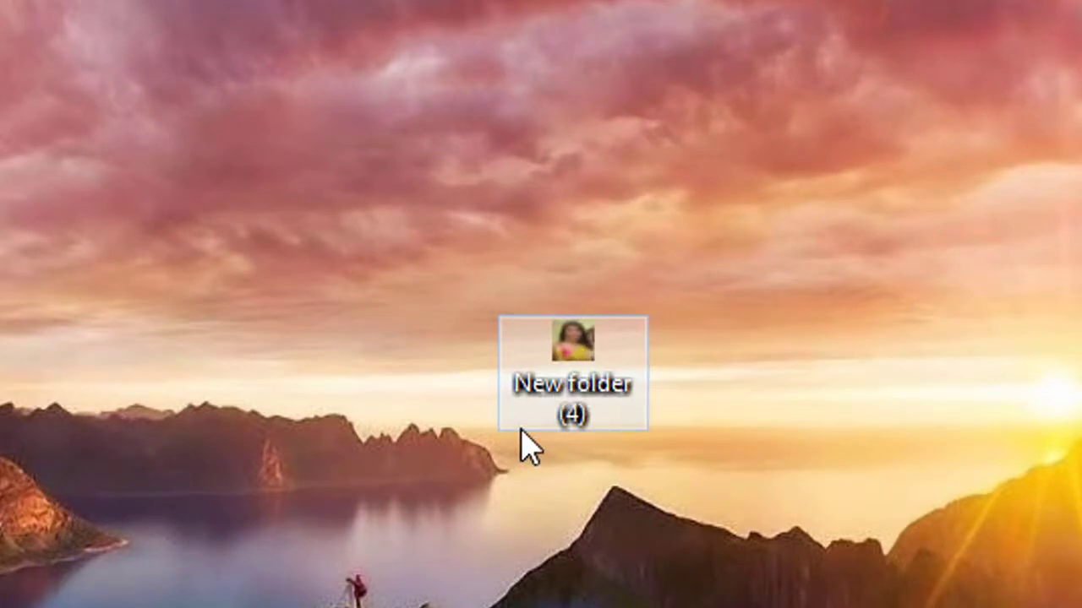
click(478, 299)
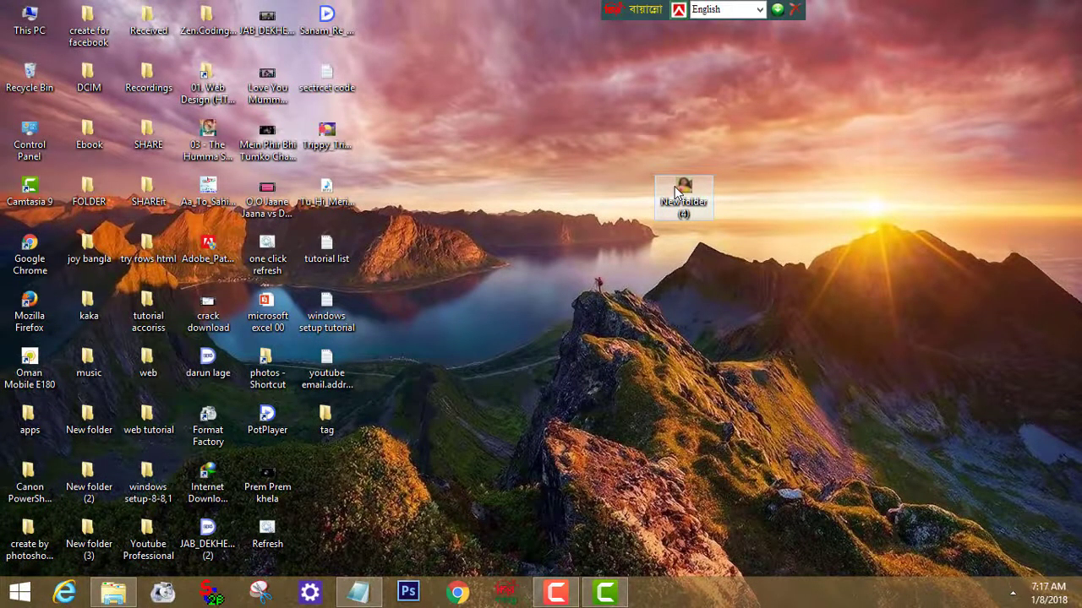
right_click(676, 192)
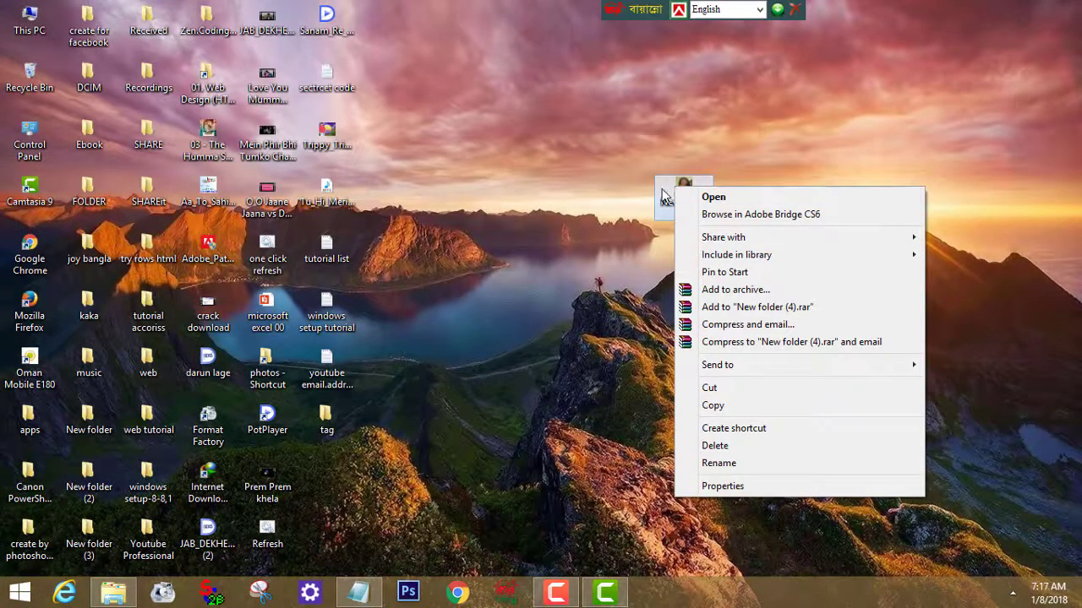
click(744, 487)
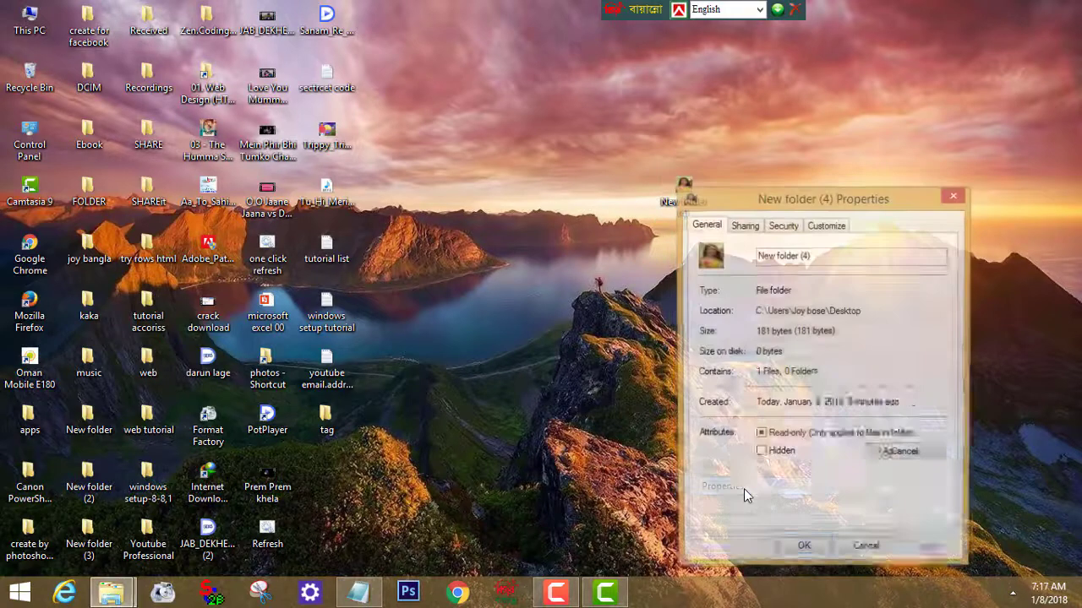
click(955, 199)
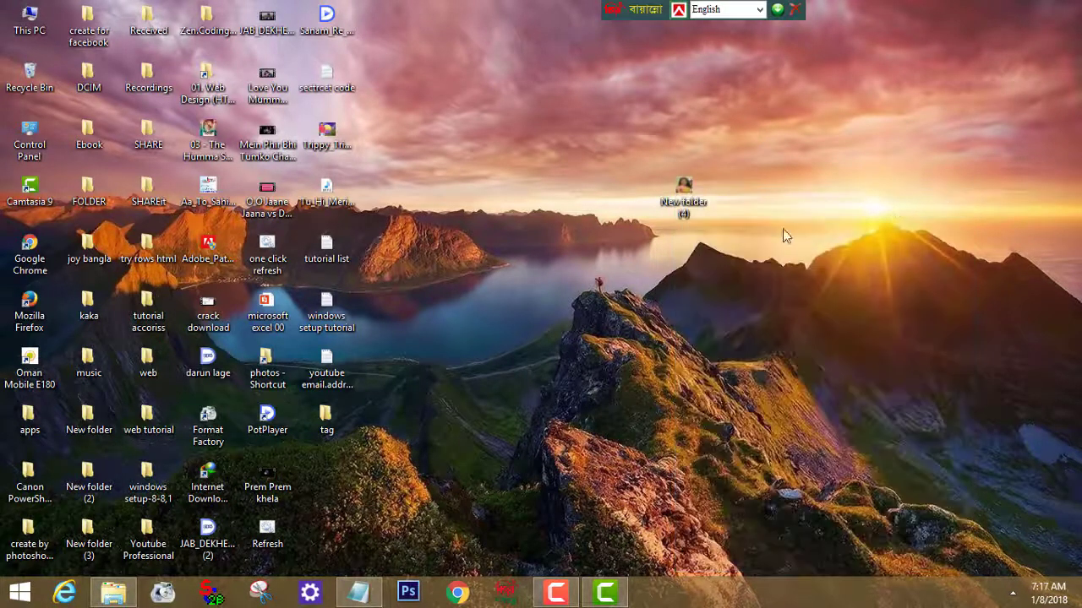
Step: Change the icon of New folder (4) to the green tree from SHELL32.dll in its customization properties and apply it
right_click(674, 196)
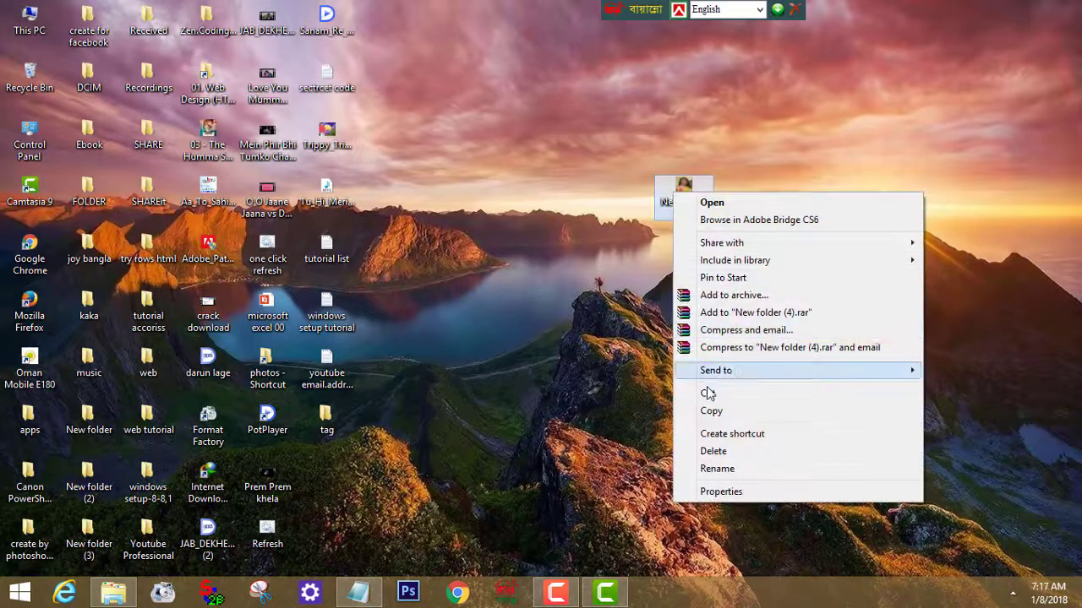
click(713, 494)
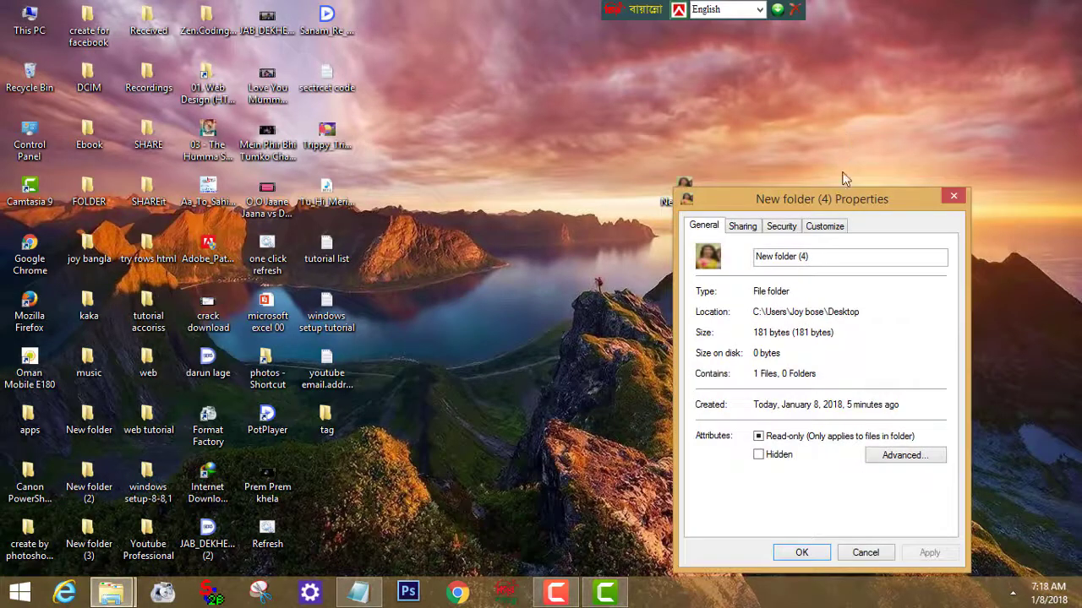
drag(827, 203, 702, 168)
click(700, 191)
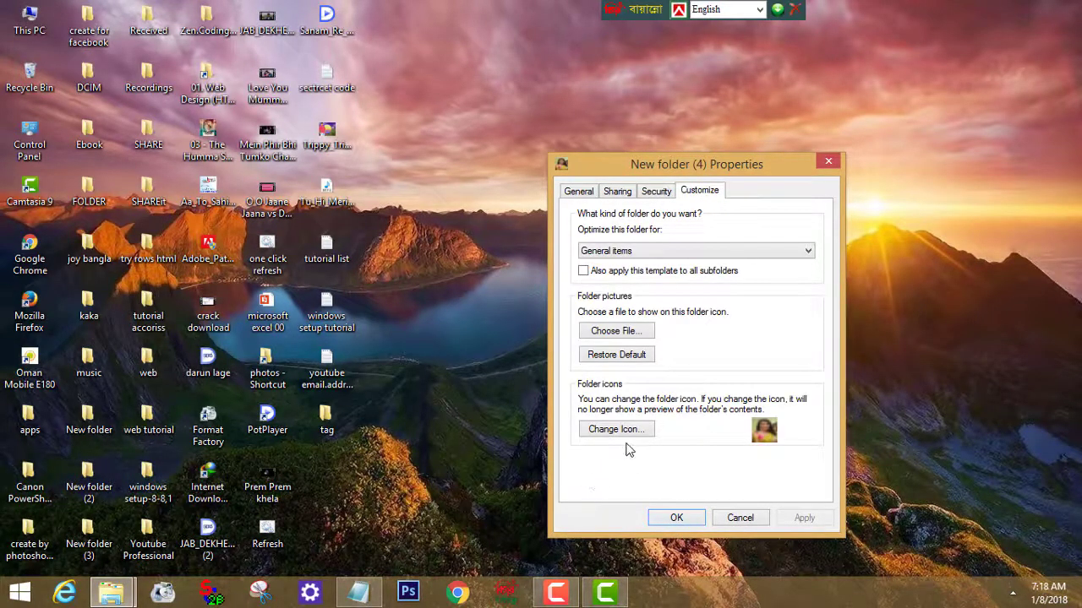
click(616, 430)
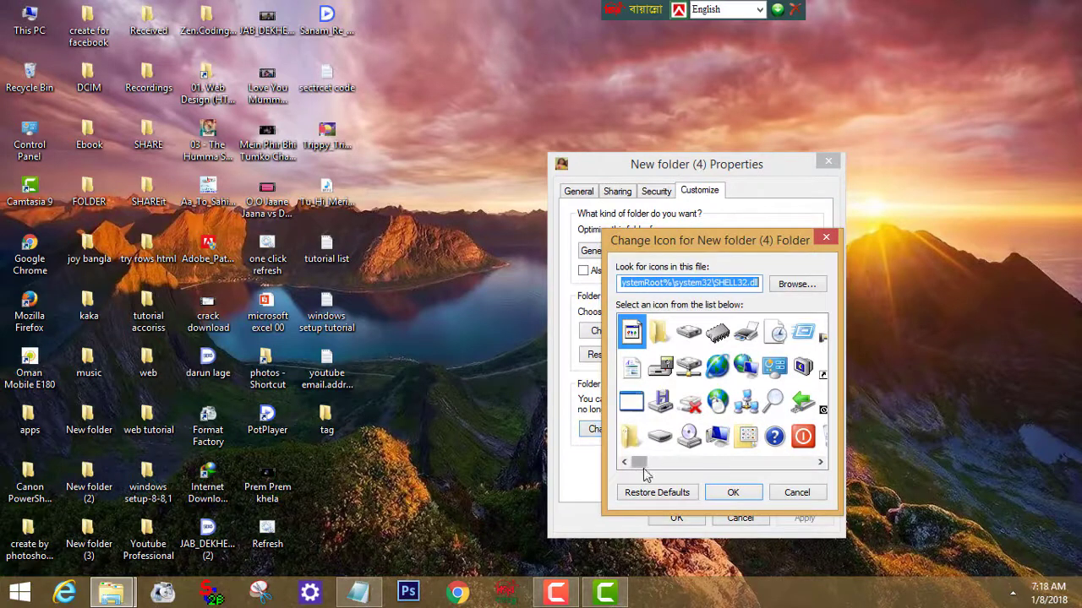
drag(636, 465, 657, 469)
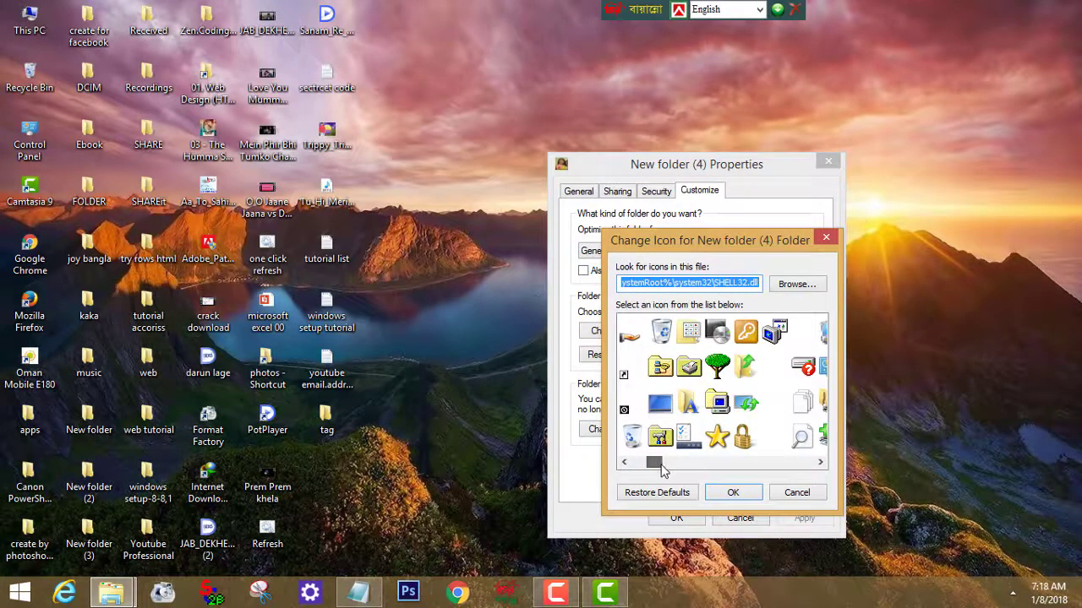
drag(659, 470, 655, 472)
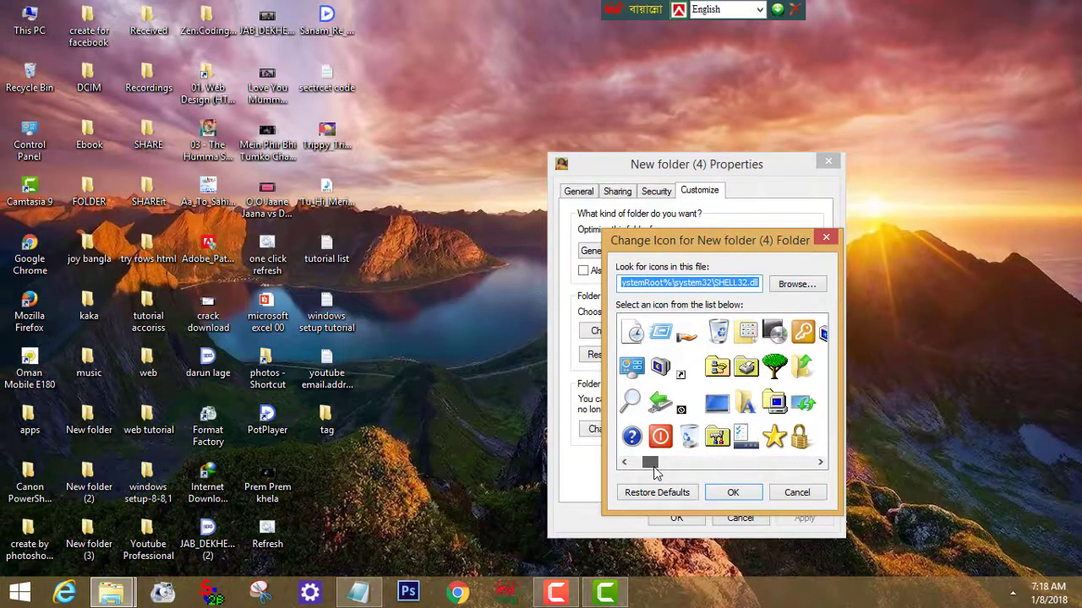
click(775, 368)
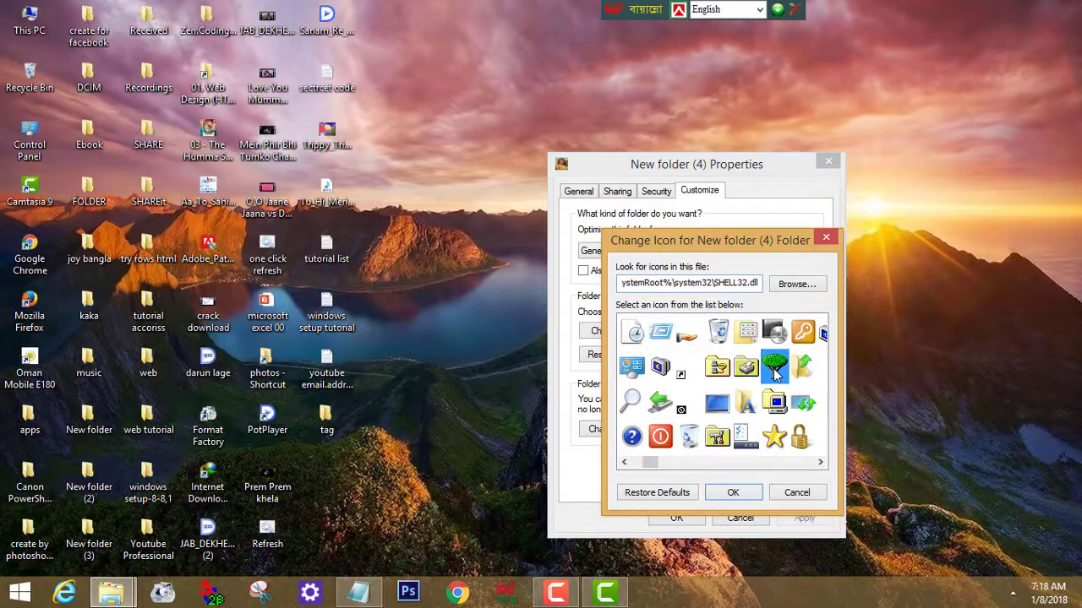
click(734, 494)
click(805, 519)
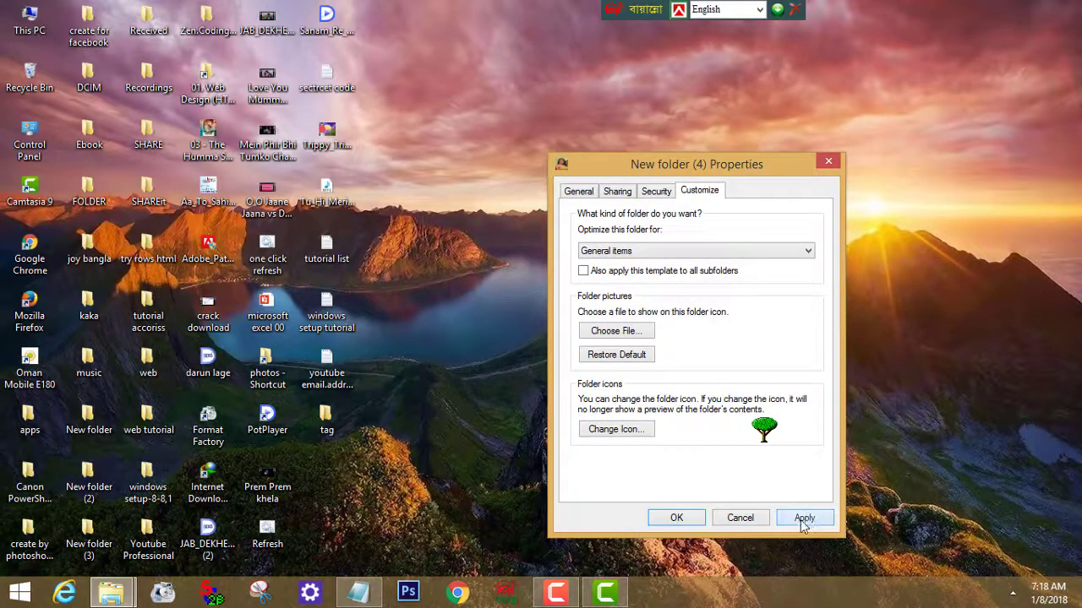
click(676, 518)
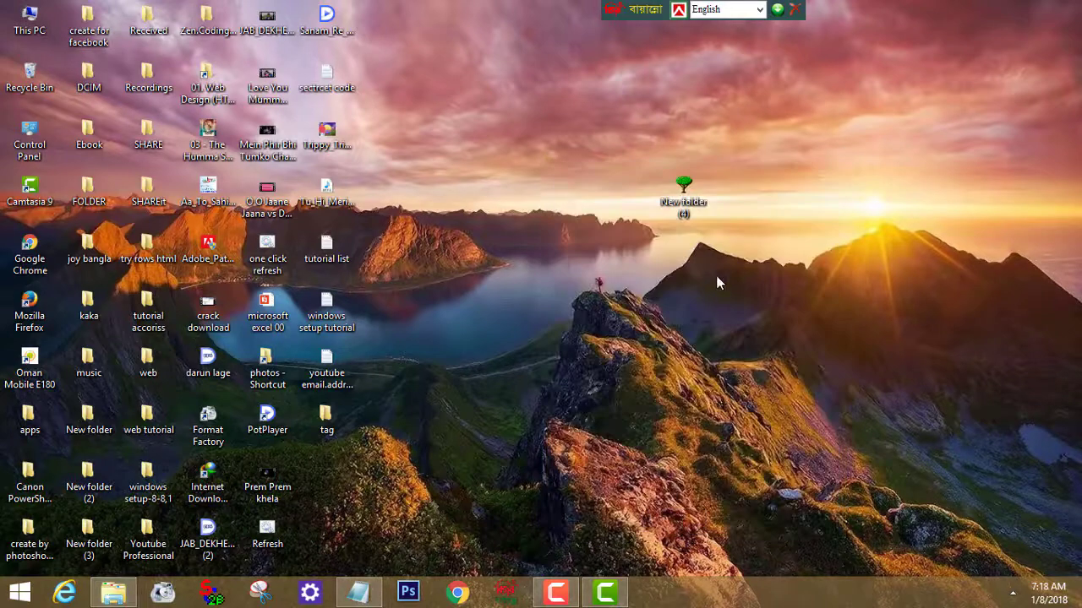
Step: Move New folder (4) slightly higher on the desktop and deselect it
drag(659, 176, 661, 120)
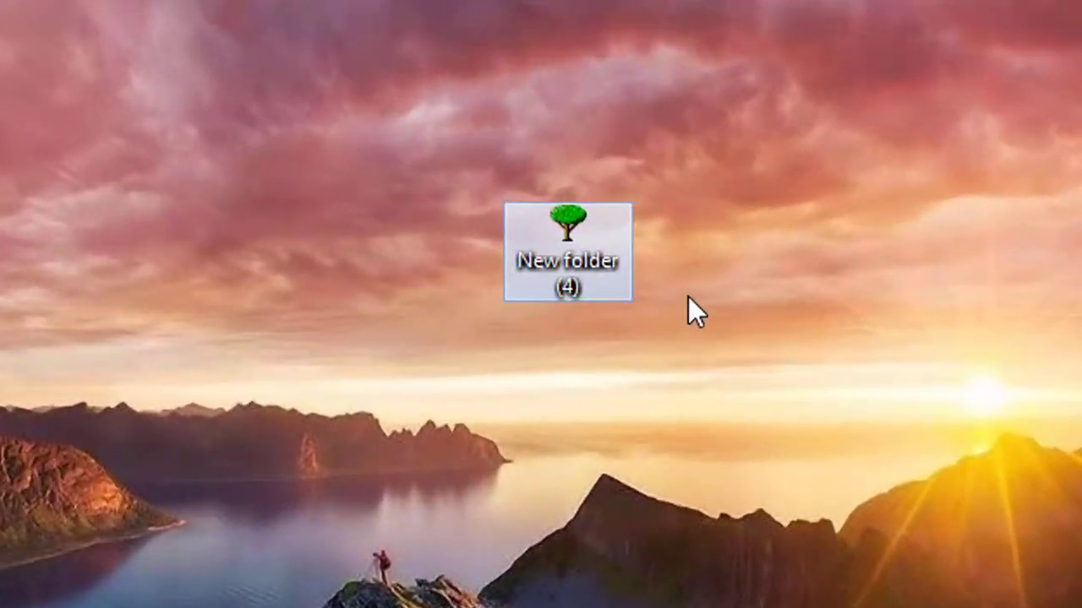
click(737, 164)
drag(650, 333, 613, 327)
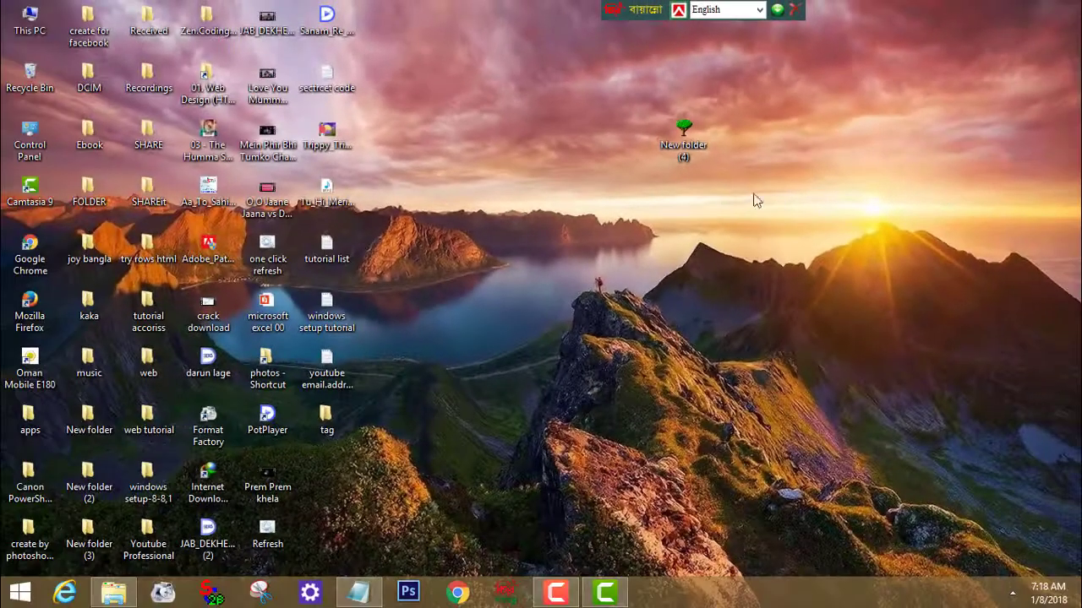
Step: Restore the default folder icon of New folder (4) through its icon customization, apply it and close the properties
right_click(676, 147)
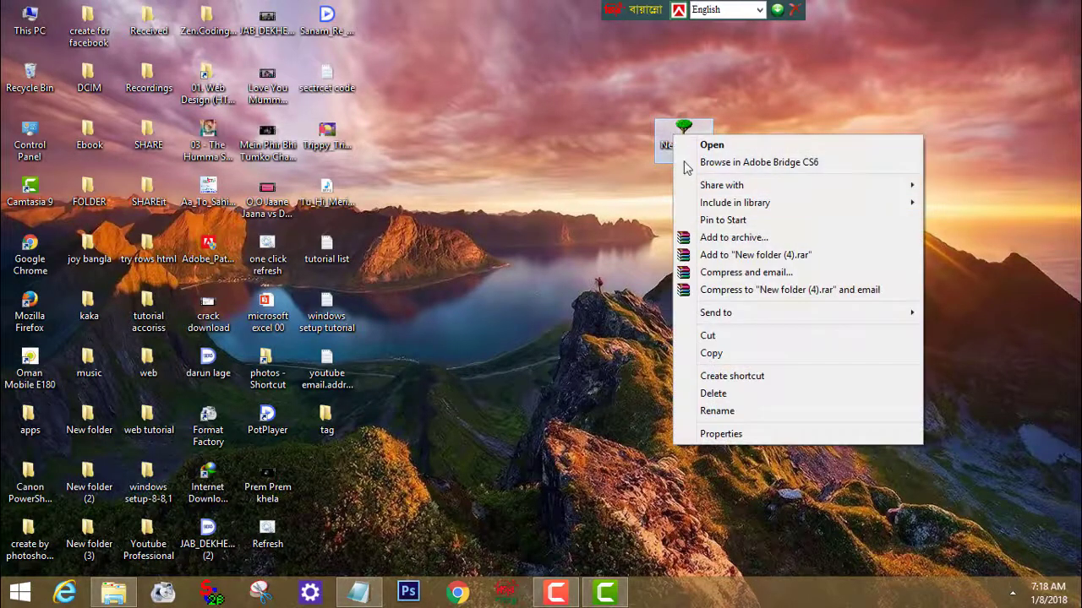
click(708, 436)
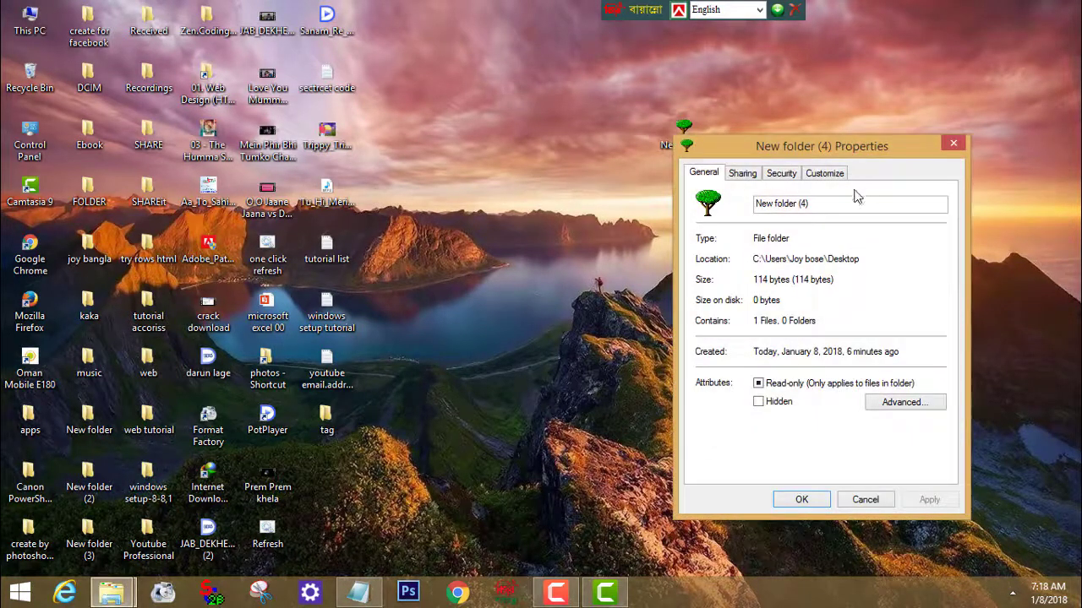
click(824, 174)
drag(843, 151, 737, 116)
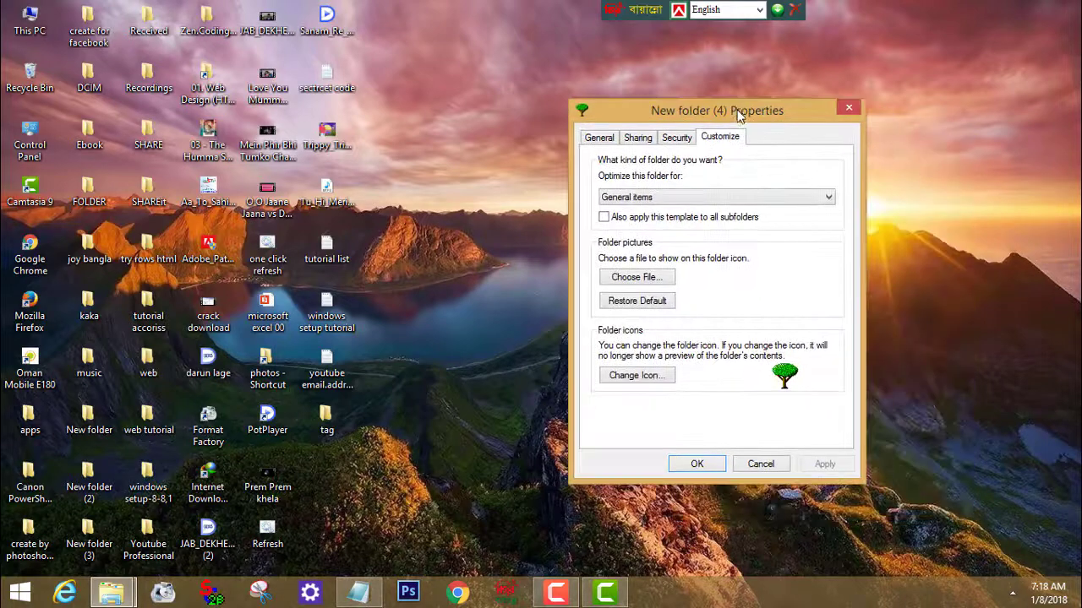
click(668, 375)
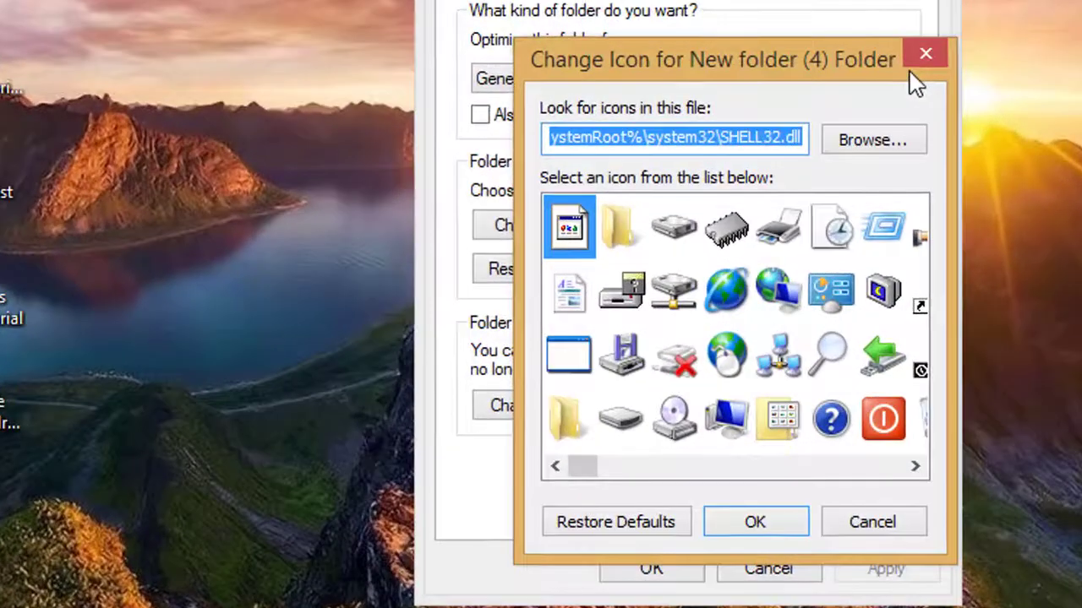
click(642, 528)
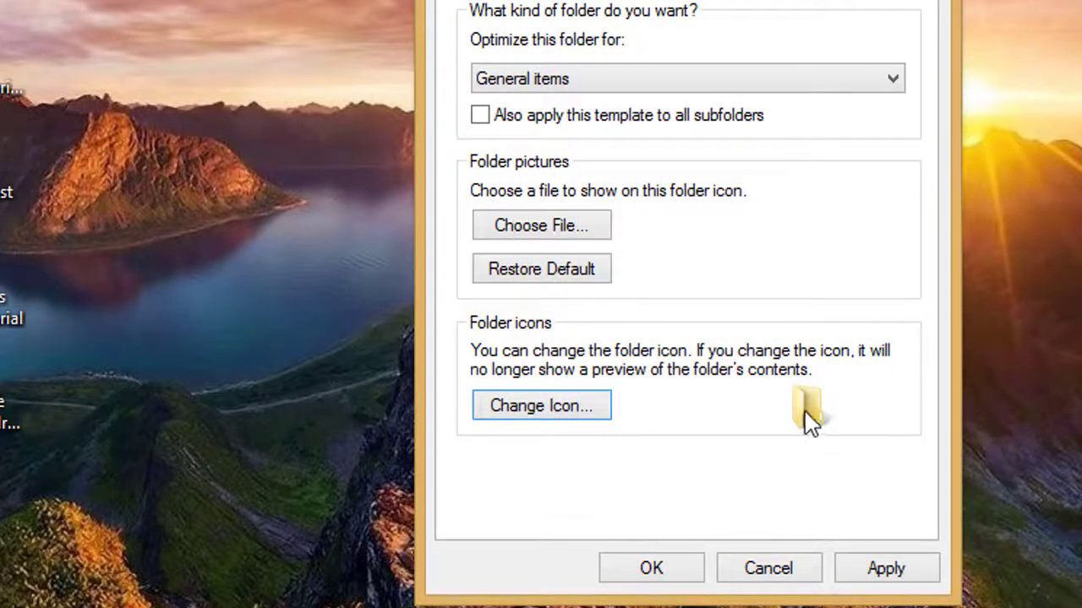
click(886, 571)
click(662, 583)
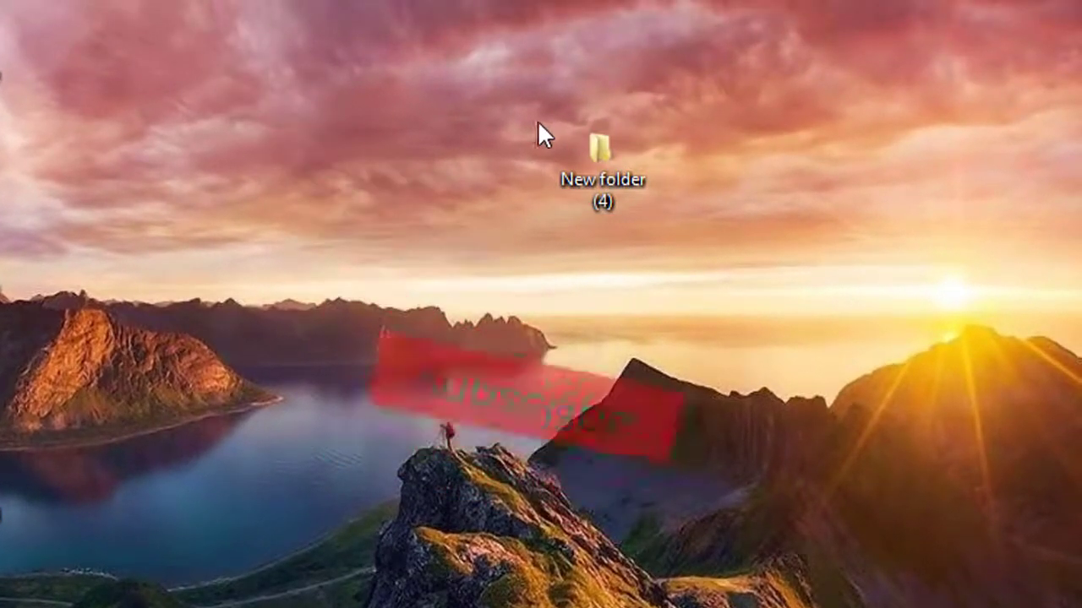
mouse_move(543, 138)
mouse_down()
mouse_move(635, 245)
mouse_move(673, 223)
mouse_up()
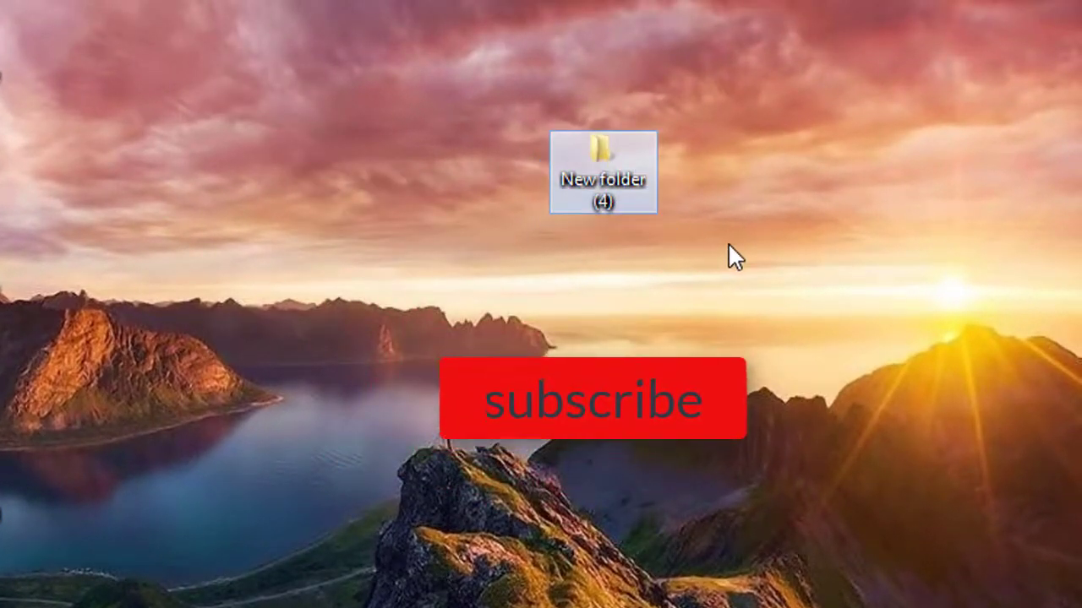